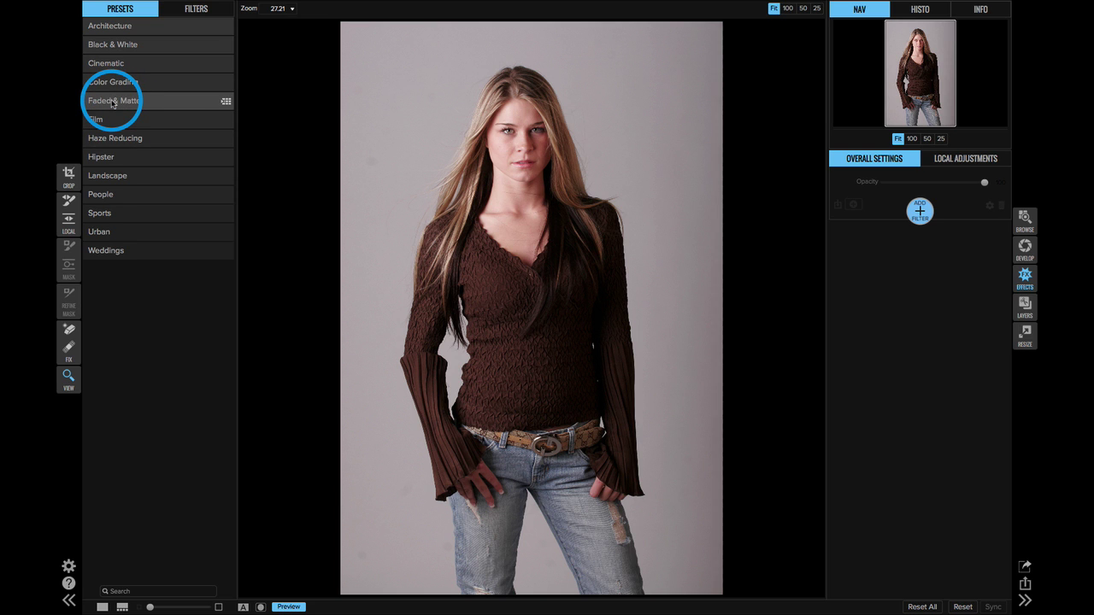
Apply the Intense Matte - Warm preset from the Faded & Matte category to the portrait
click(113, 102)
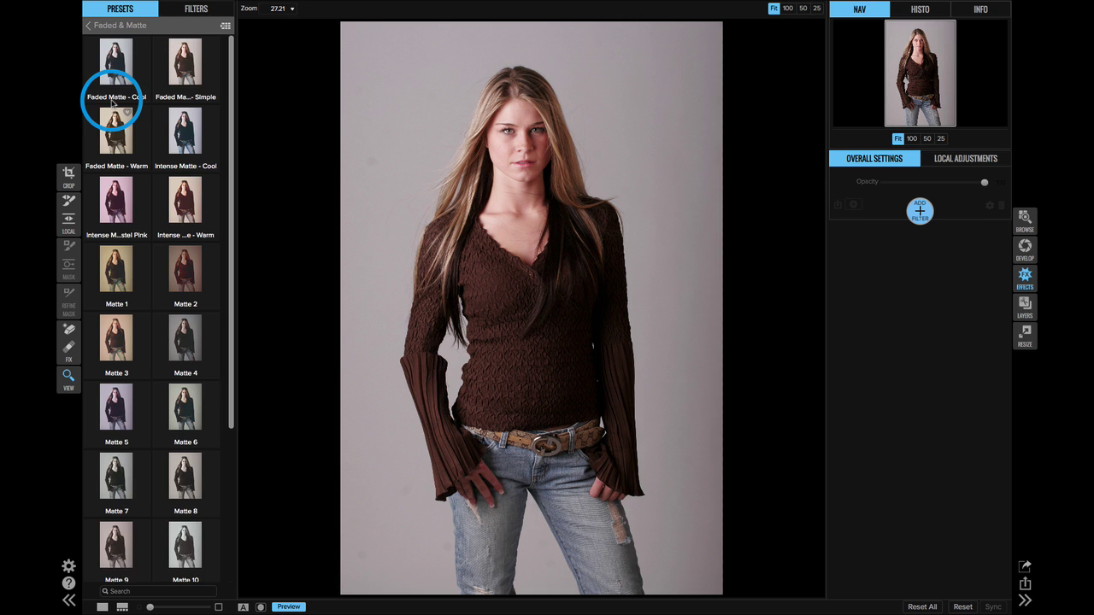
scroll(179, 121, down, 5)
scroll(176, 126, up, 5)
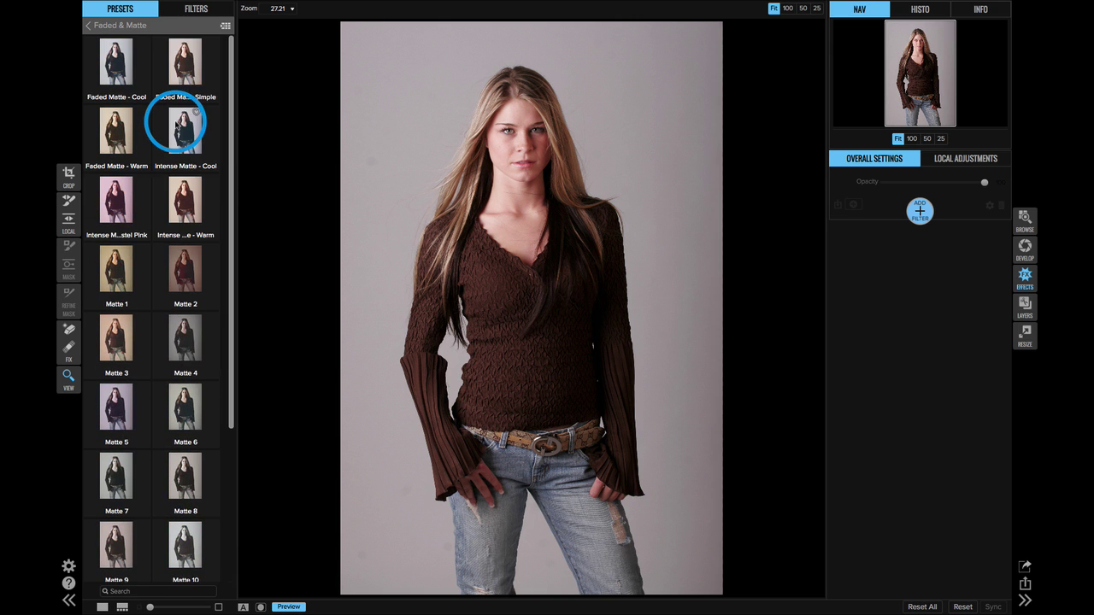
click(186, 206)
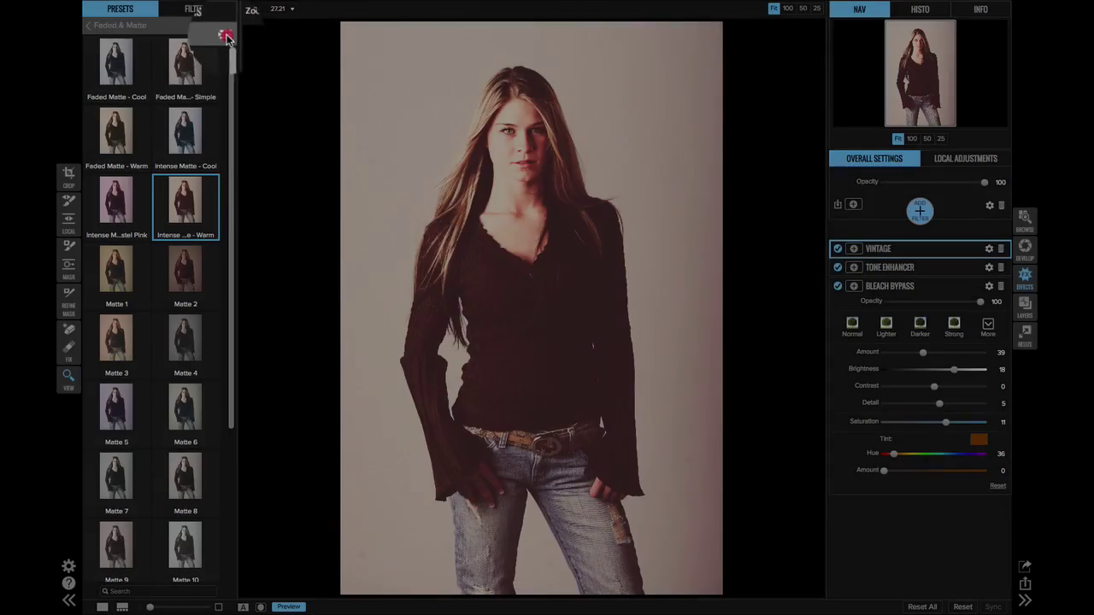
Browse the Faded & Matte presets as enlarged full-screen previews and apply a Soft Matte preset
click(222, 32)
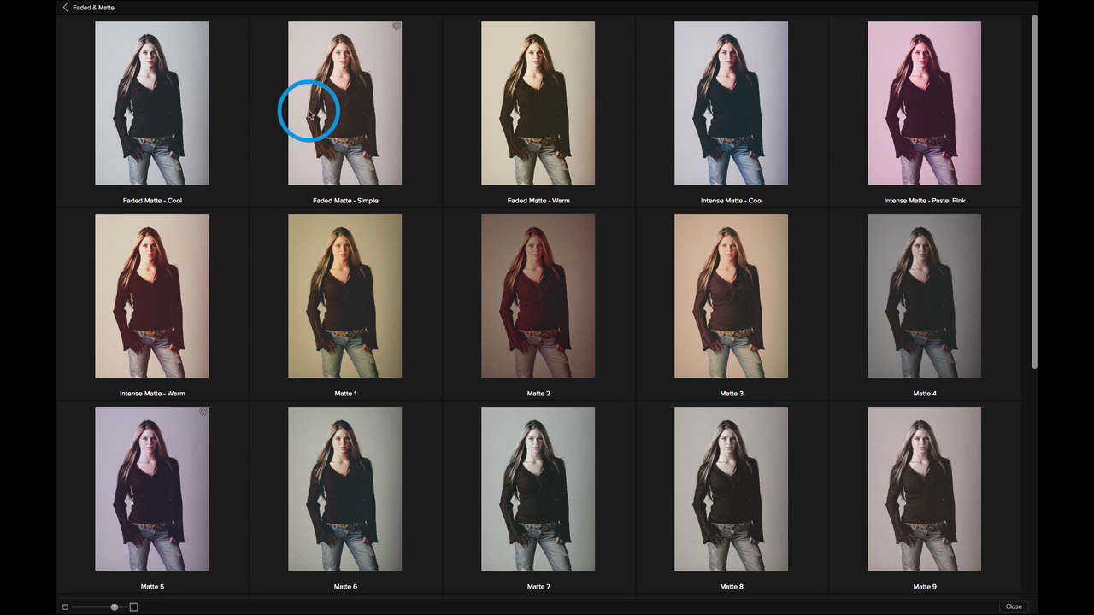
click(128, 608)
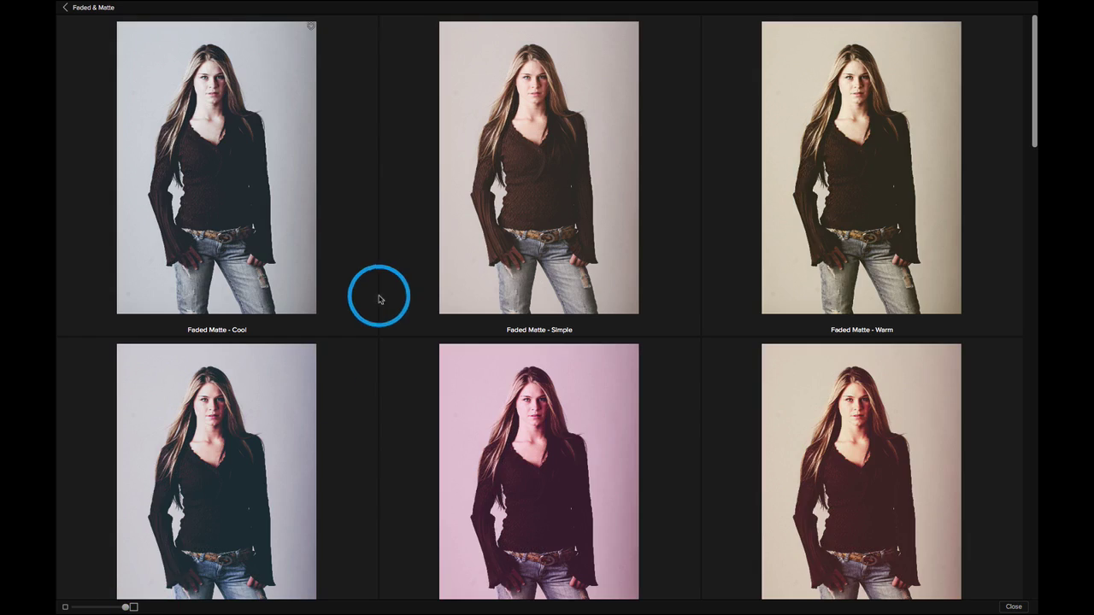
scroll(446, 187, down, 10)
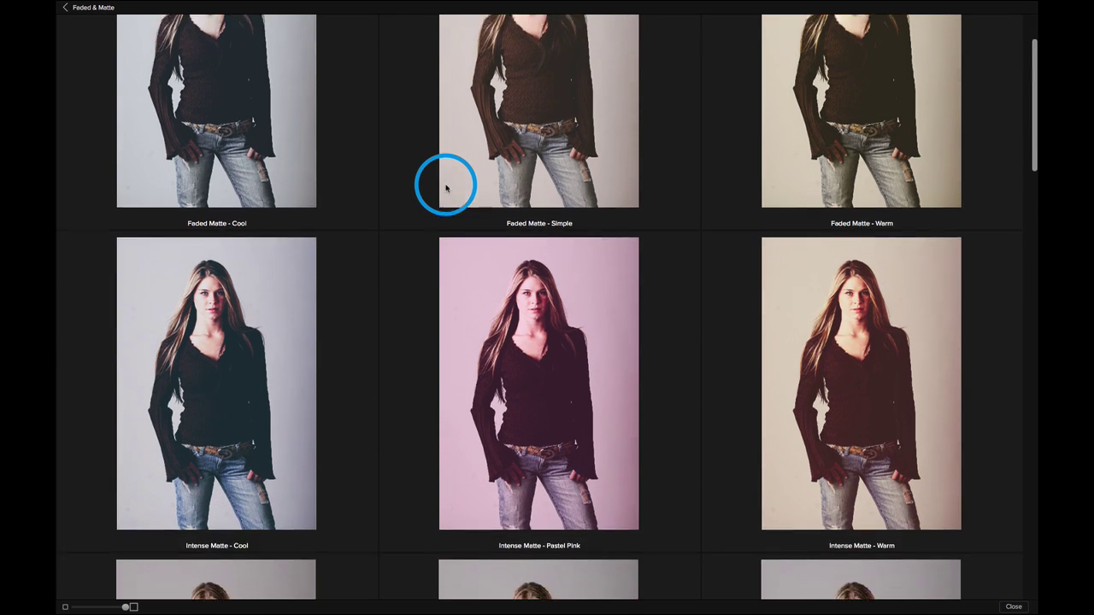
scroll(445, 187, down, 10)
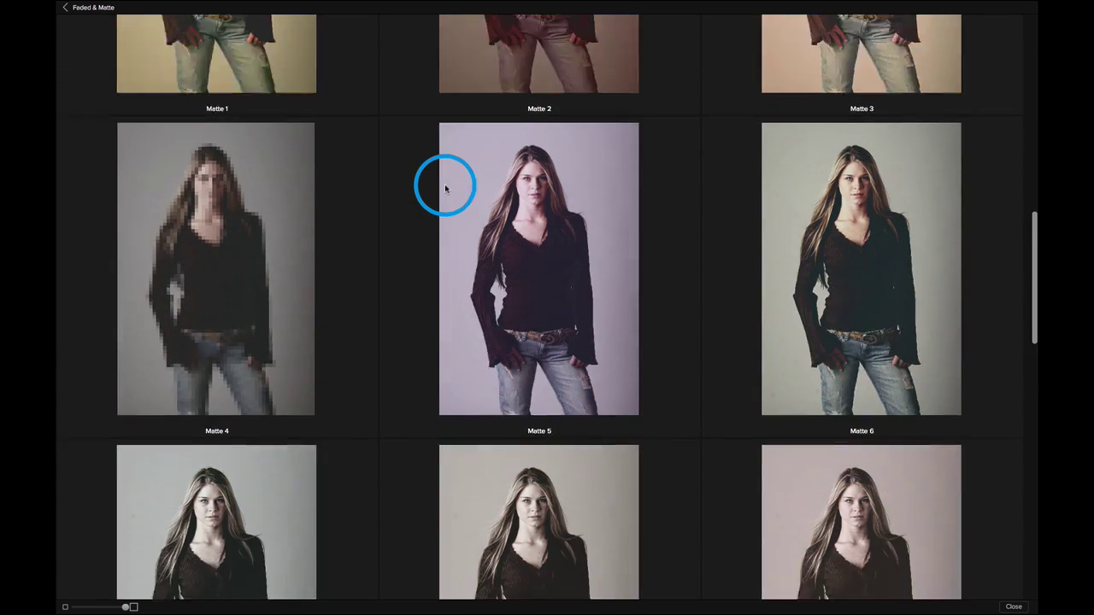
scroll(446, 187, down, 5)
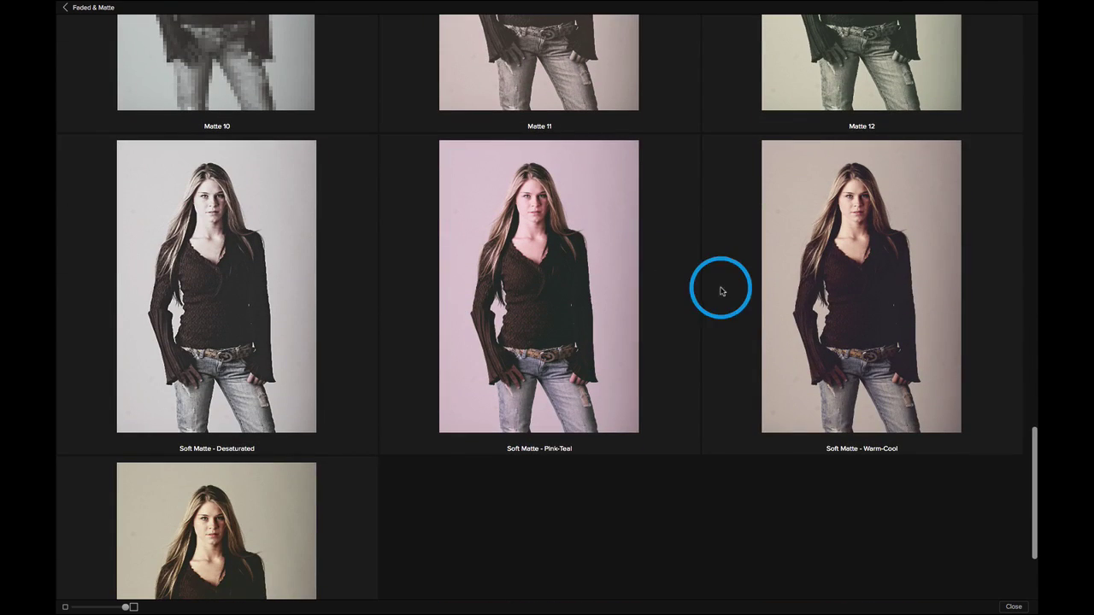
click(847, 283)
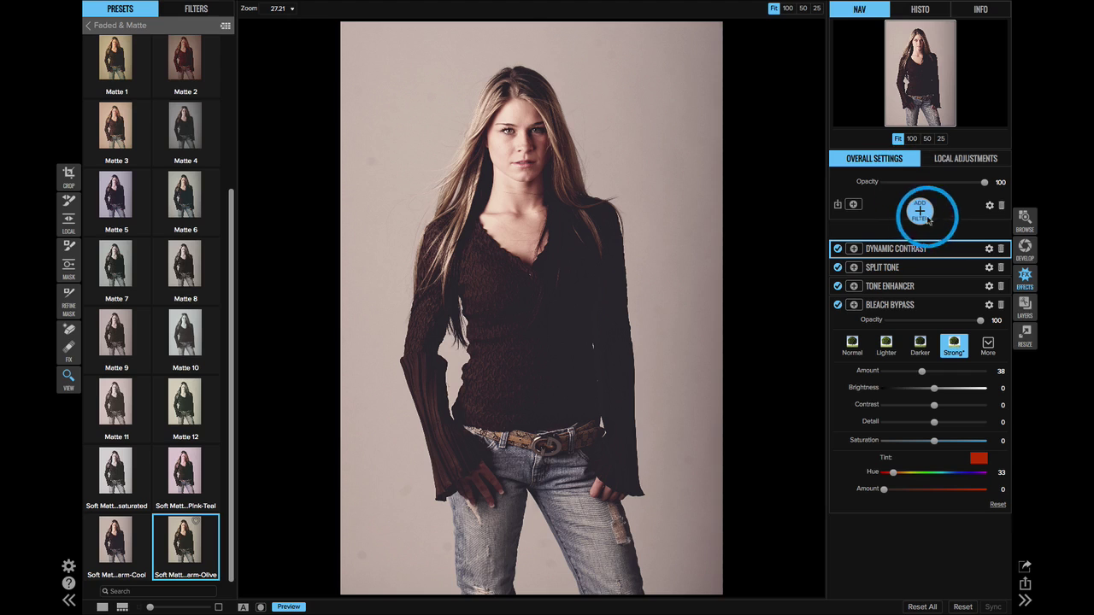
Add an Empty filter, check Overall Opacity at 0 then 100, and show overall blending options
click(920, 209)
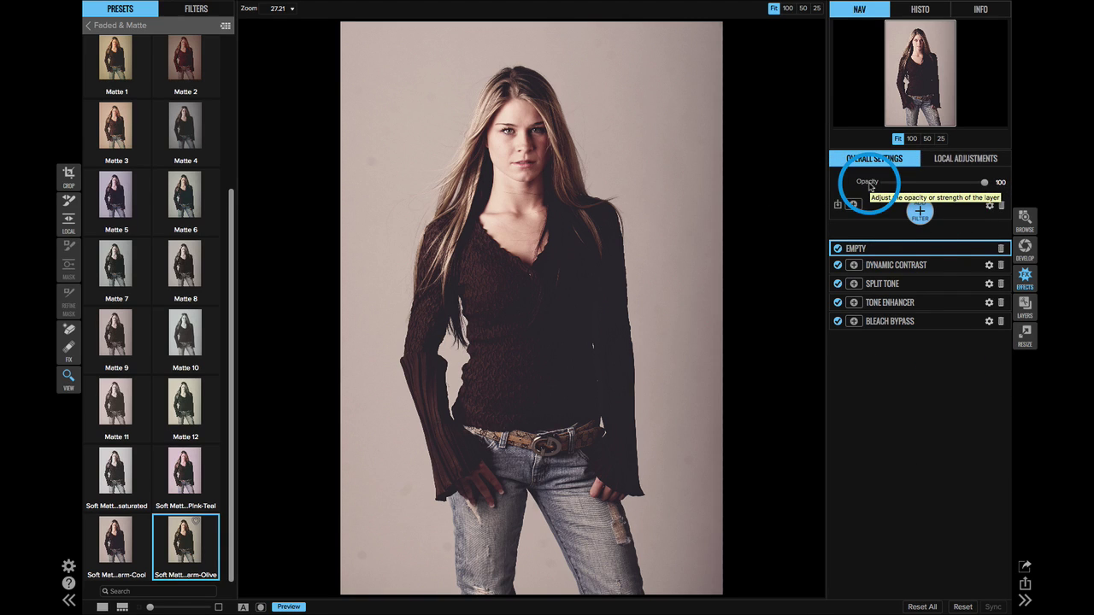
drag(984, 182, 881, 182)
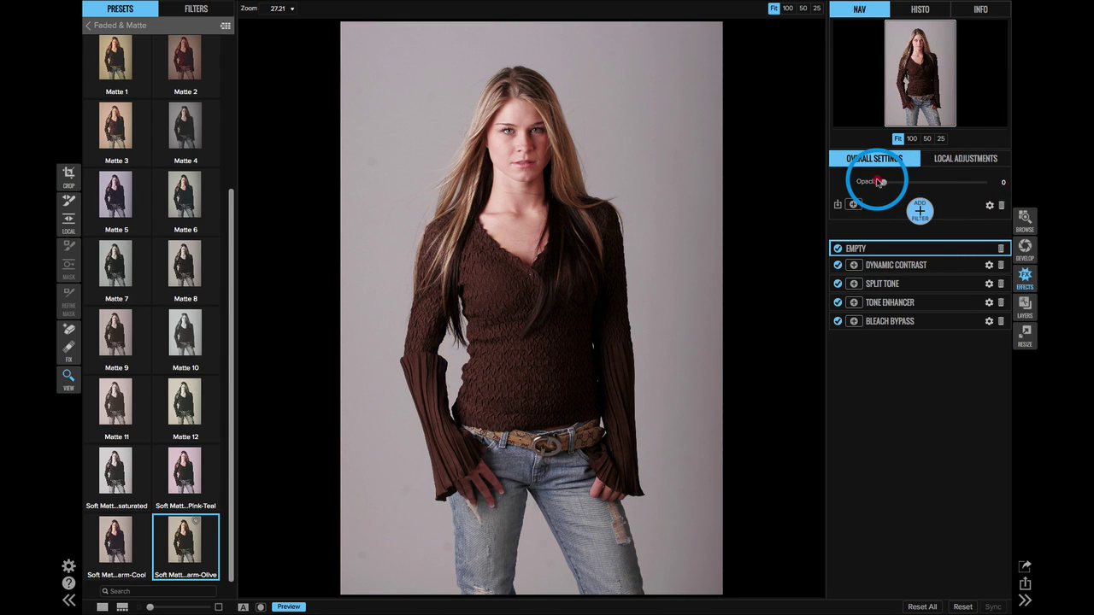
drag(880, 182, 985, 184)
mouse_move(934, 269)
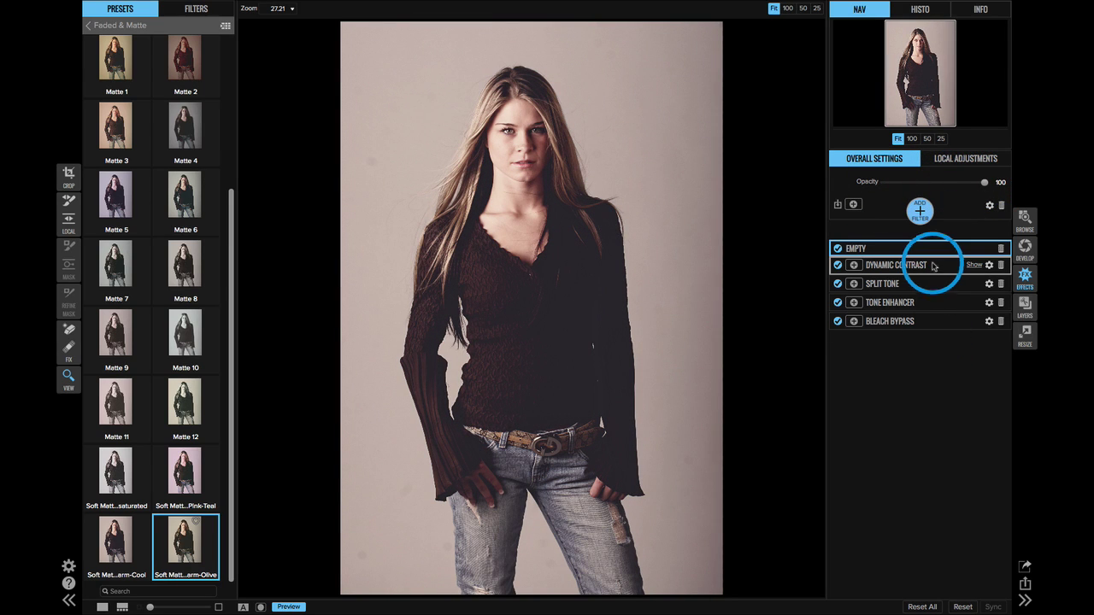
click(988, 205)
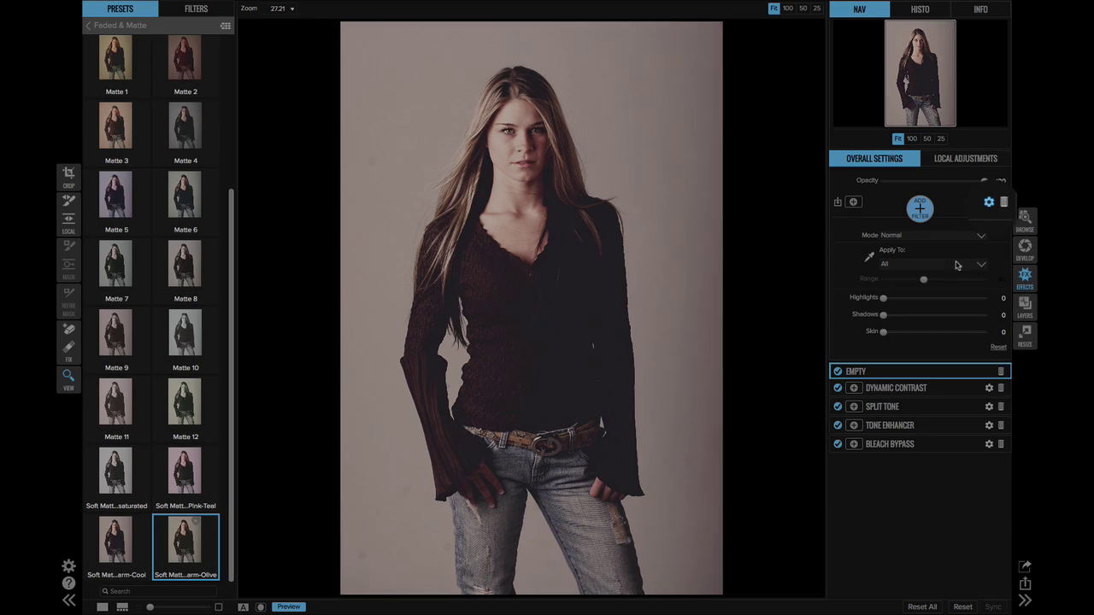
Keep overall blending at Normal applied to All and add a mask to the overall effect
click(955, 265)
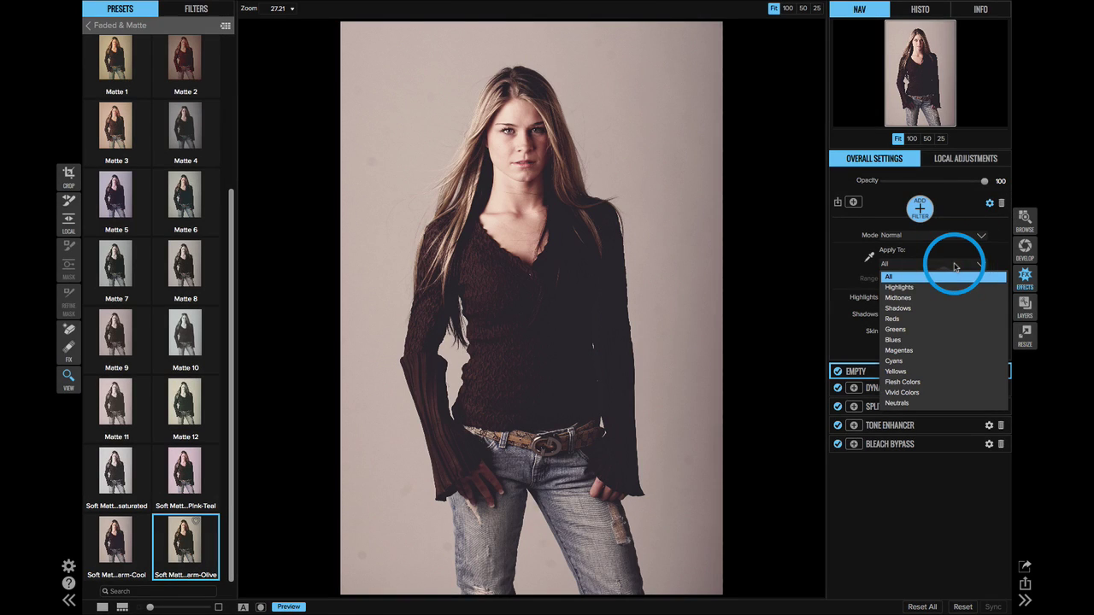
click(843, 253)
click(887, 236)
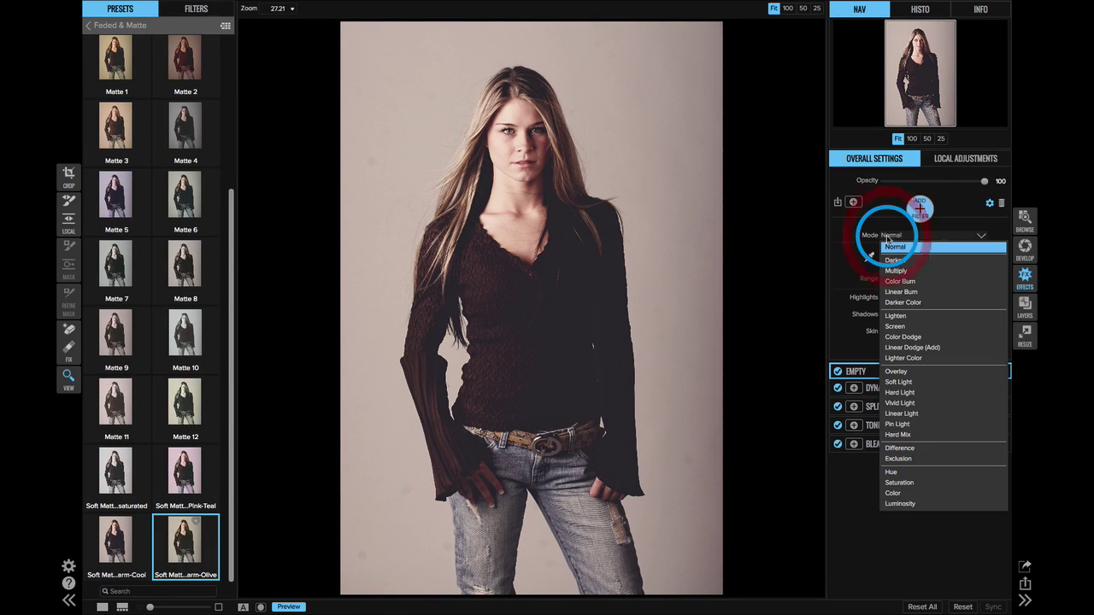
click(847, 243)
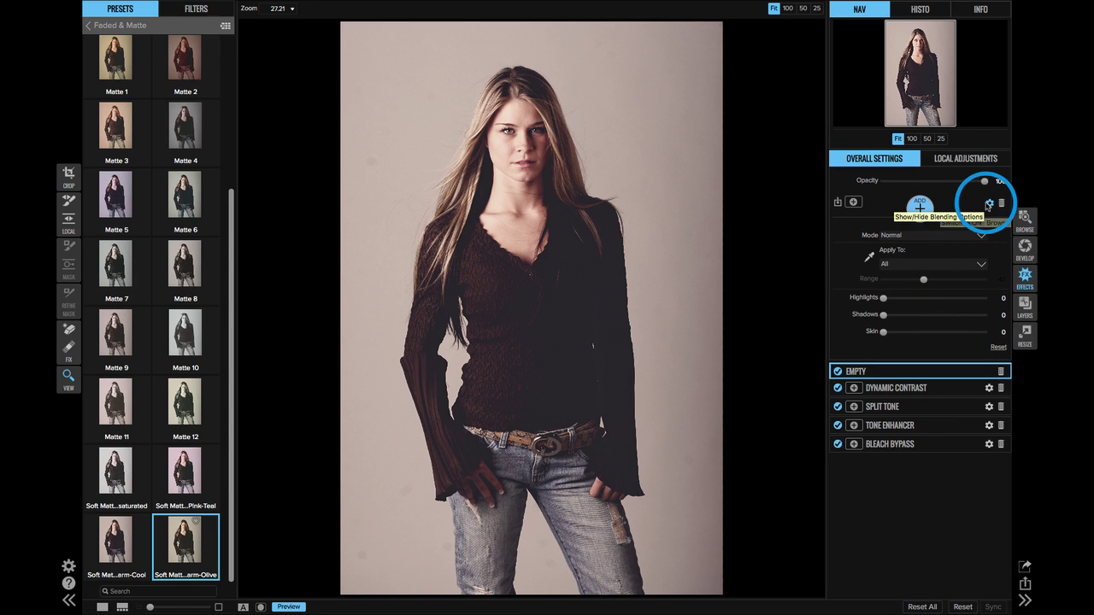
click(990, 202)
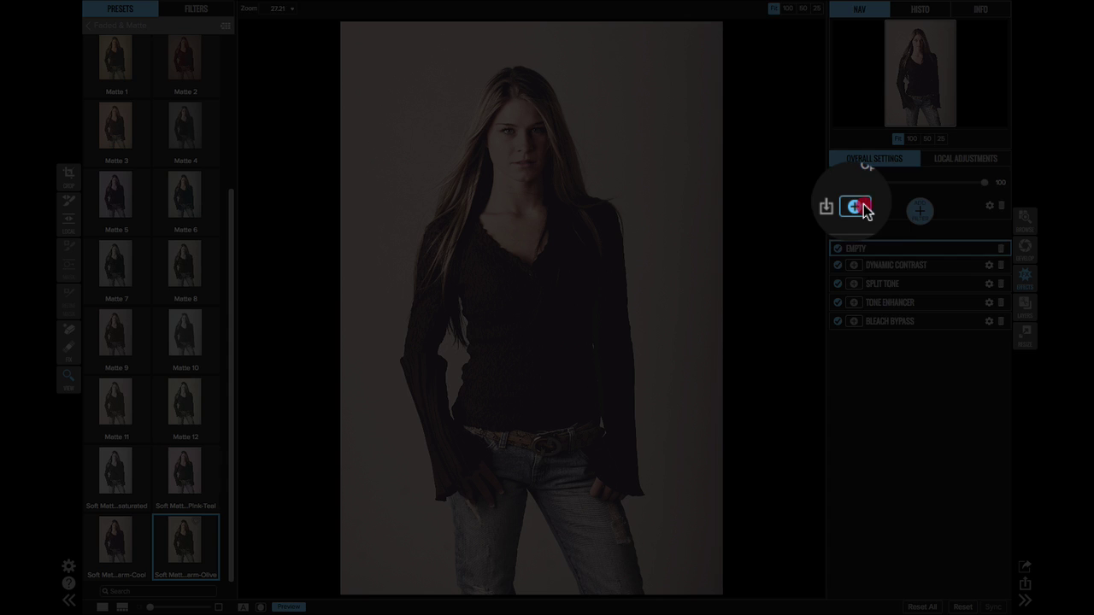
click(862, 208)
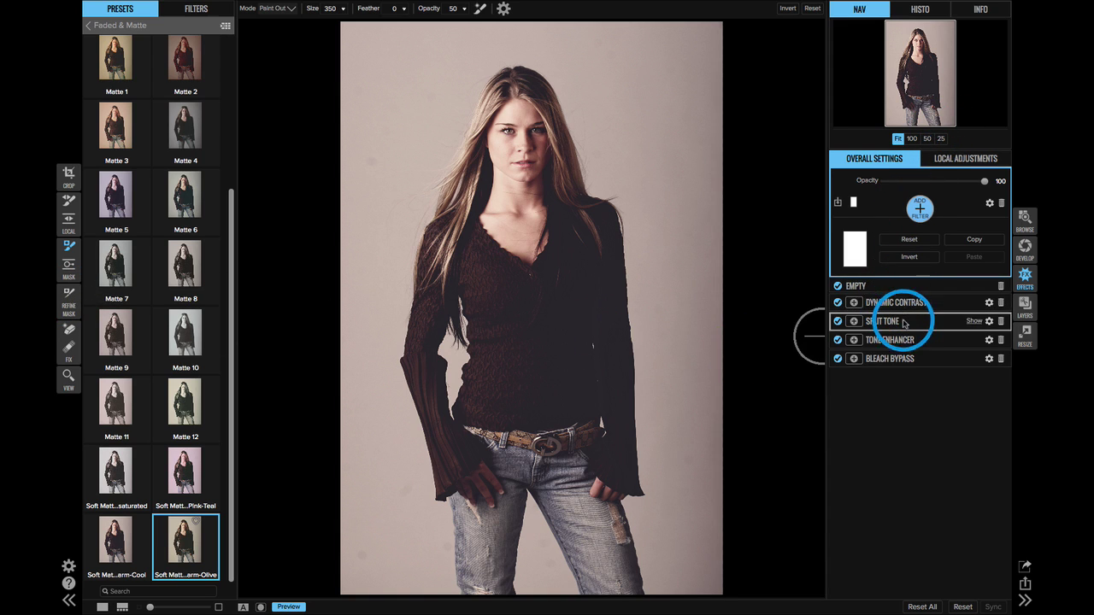
Add a blank mask to the Bleach Bypass filter, leaving its opacity back at full strength
click(892, 362)
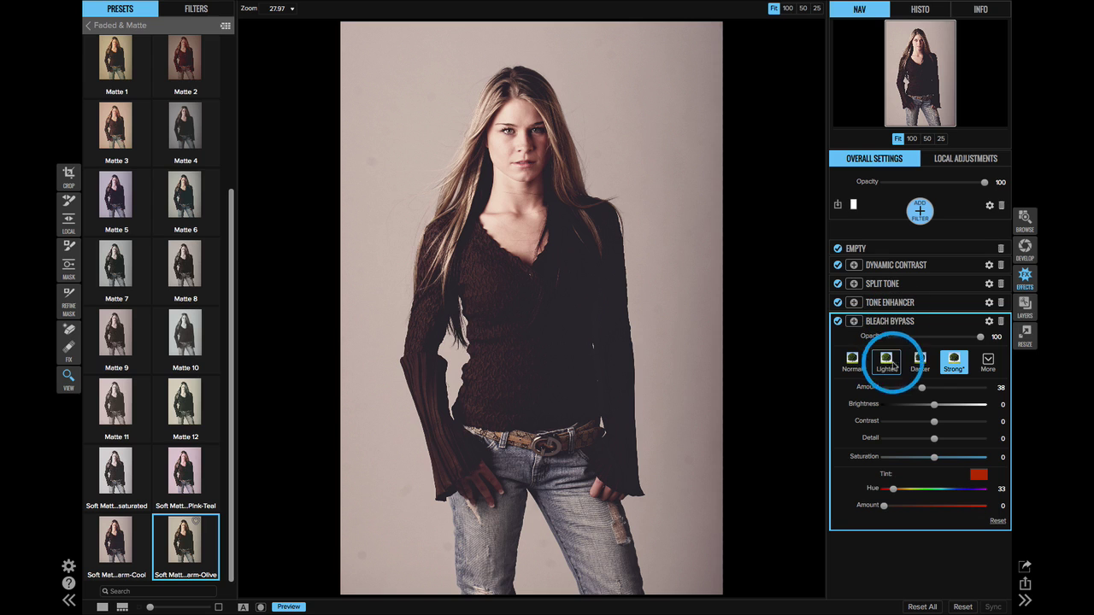
drag(981, 336, 889, 336)
drag(969, 342, 1026, 334)
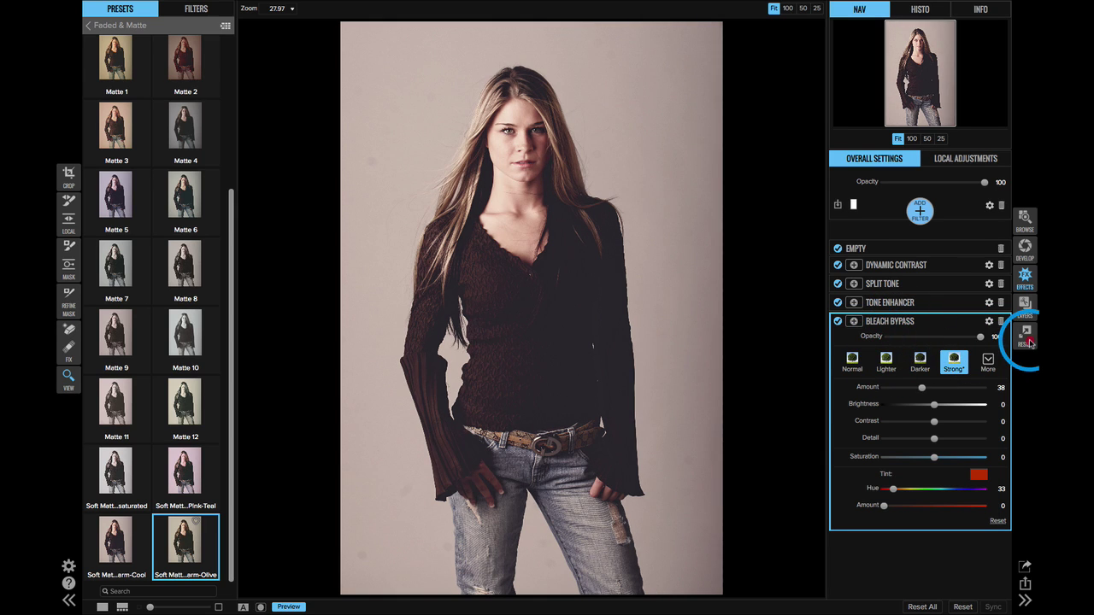
click(988, 322)
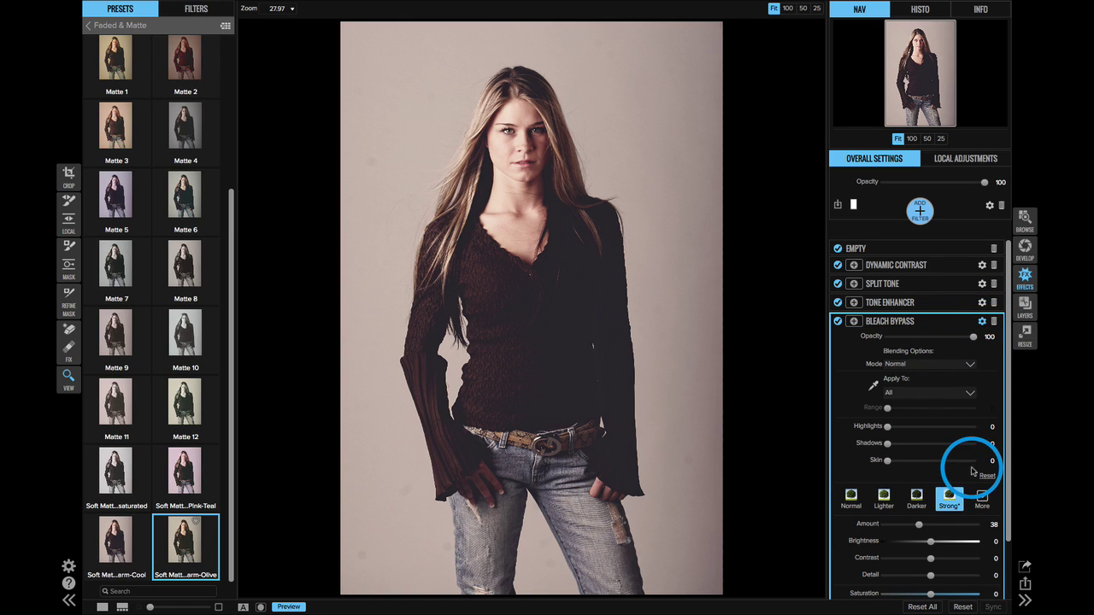
click(981, 322)
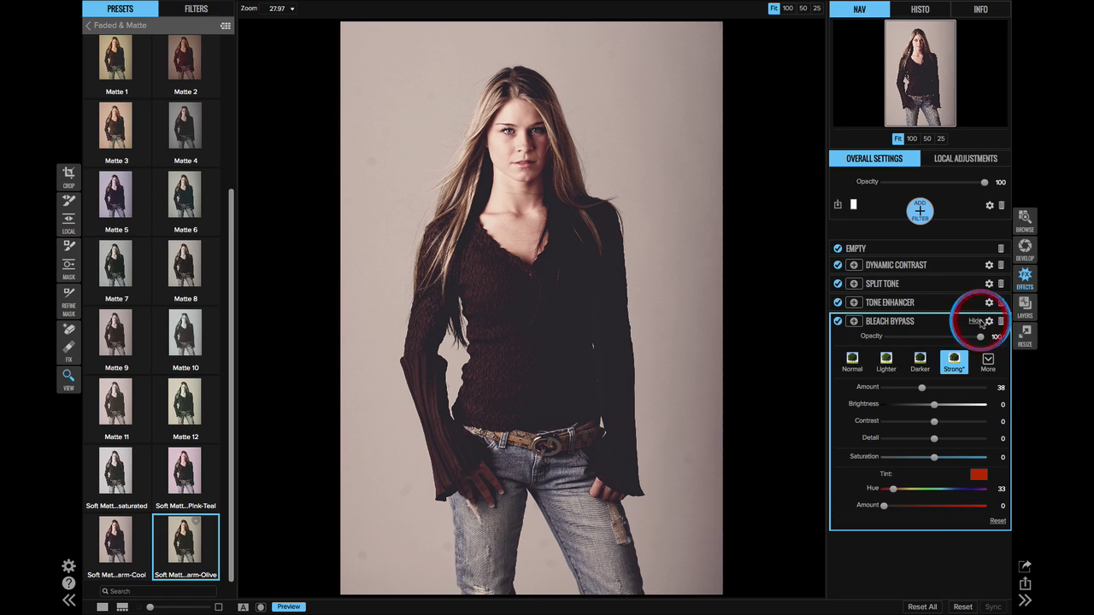
click(854, 321)
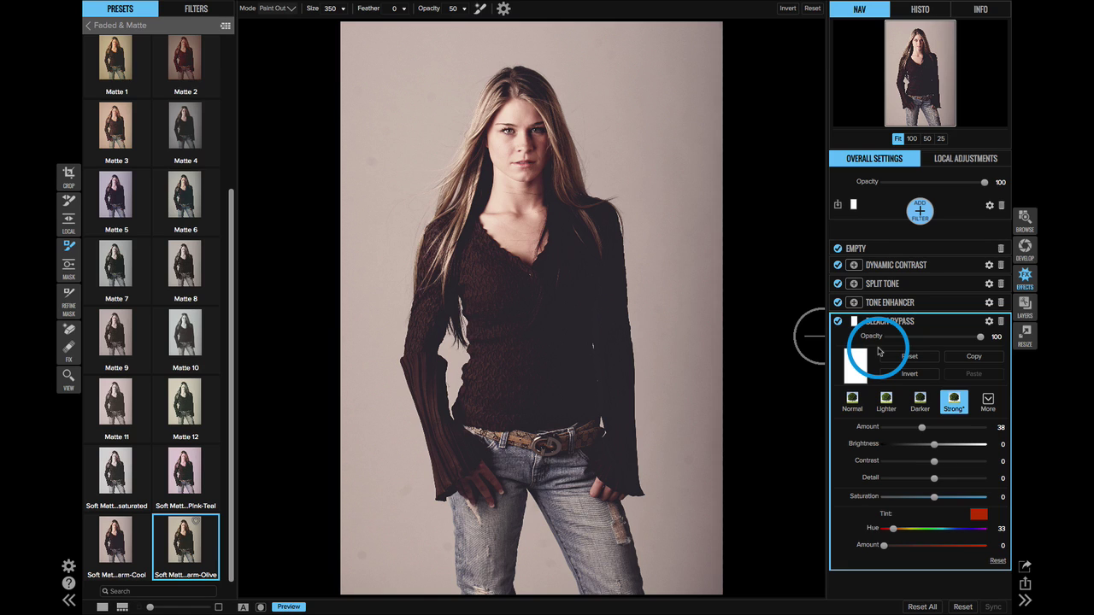
click(857, 322)
click(889, 364)
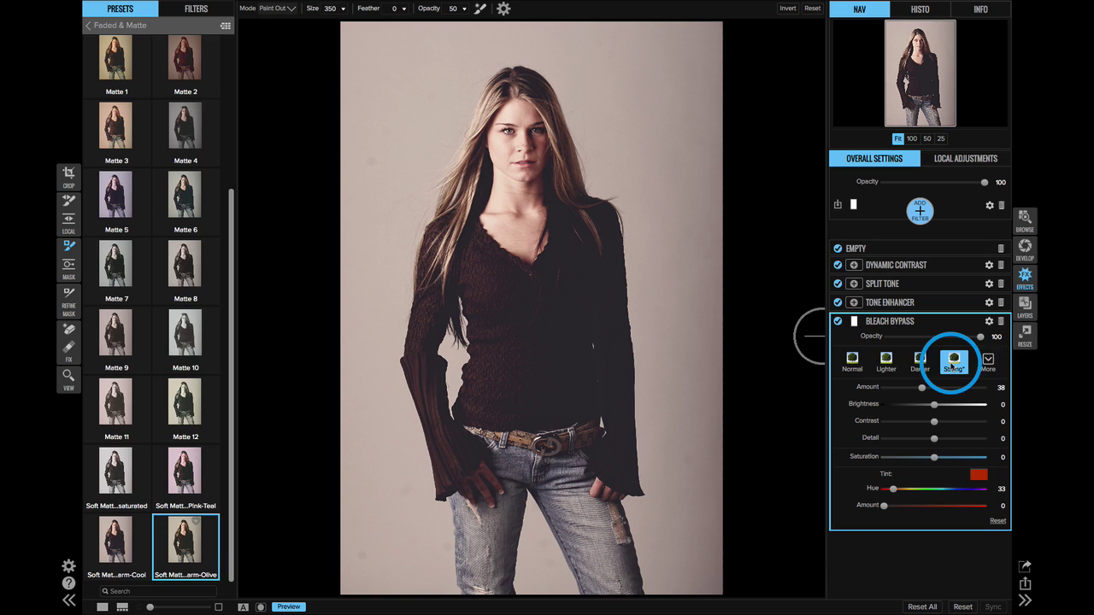
click(988, 360)
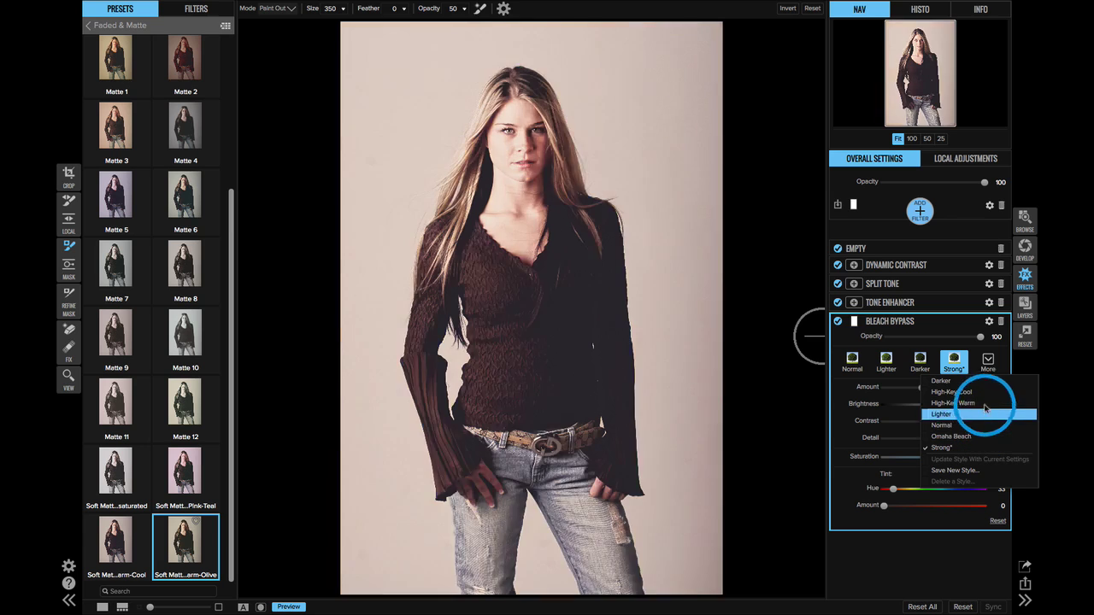
click(979, 363)
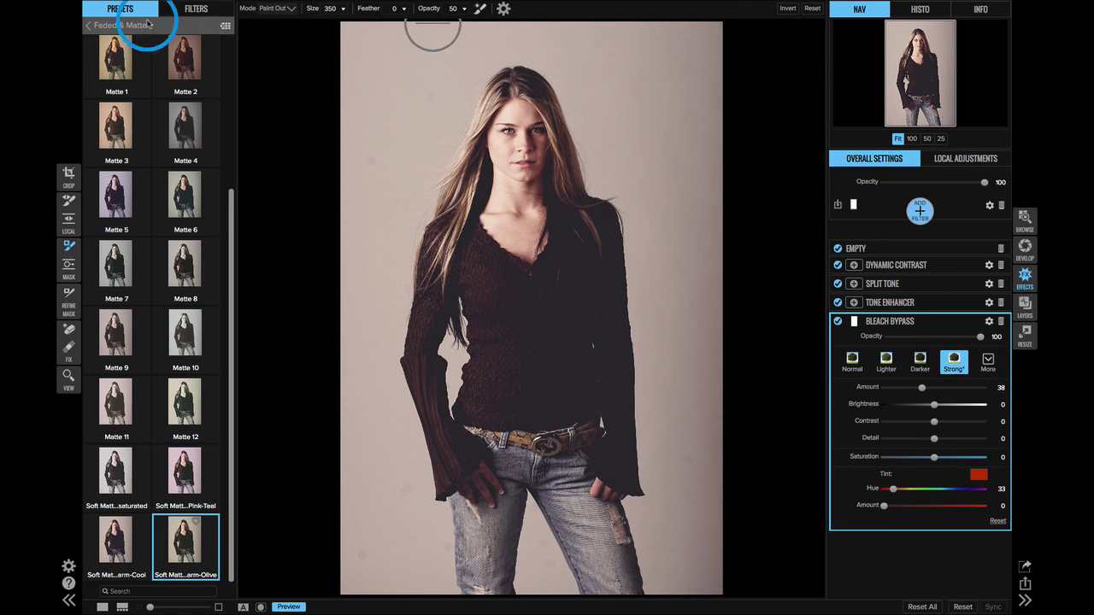
Show the Bleach Bypass presets from the Filters list
click(192, 12)
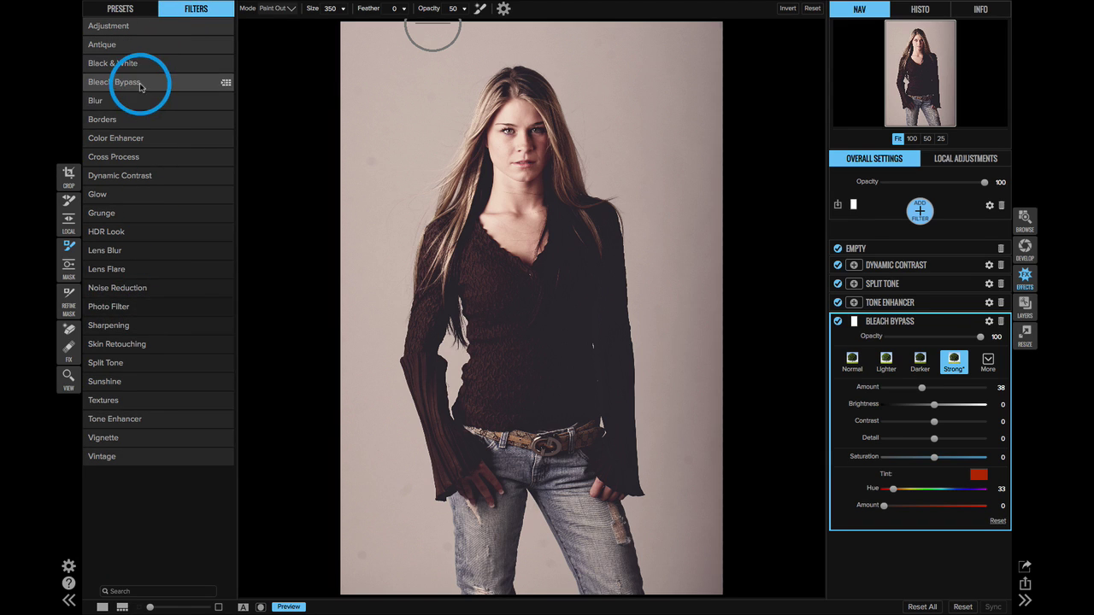
click(141, 84)
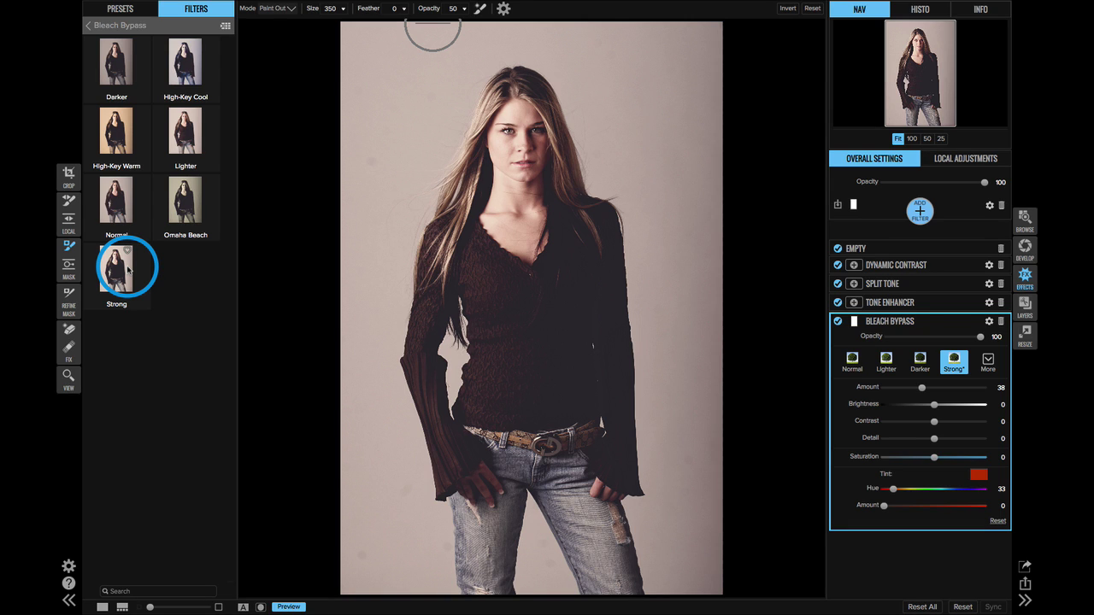
Return to the preset categories and open the mossy forest stream photo with no filters
click(120, 9)
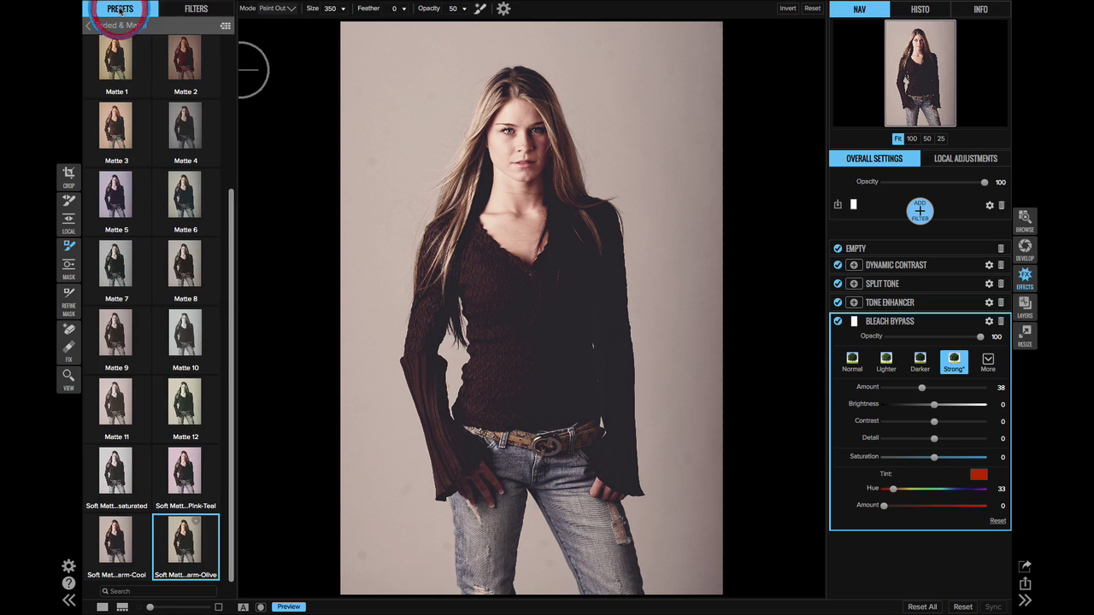
click(117, 26)
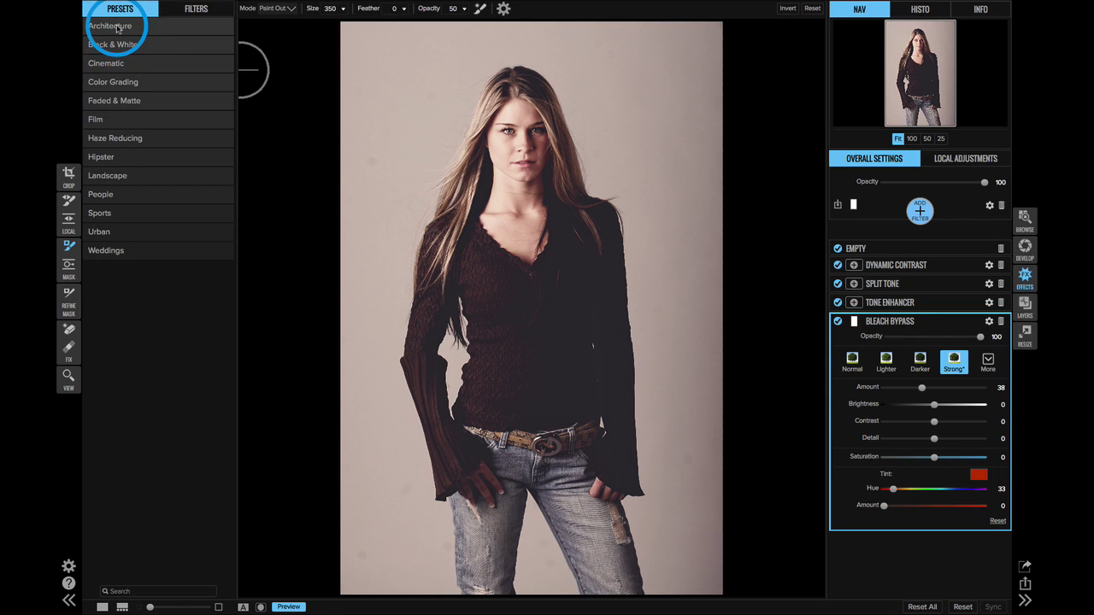
click(190, 11)
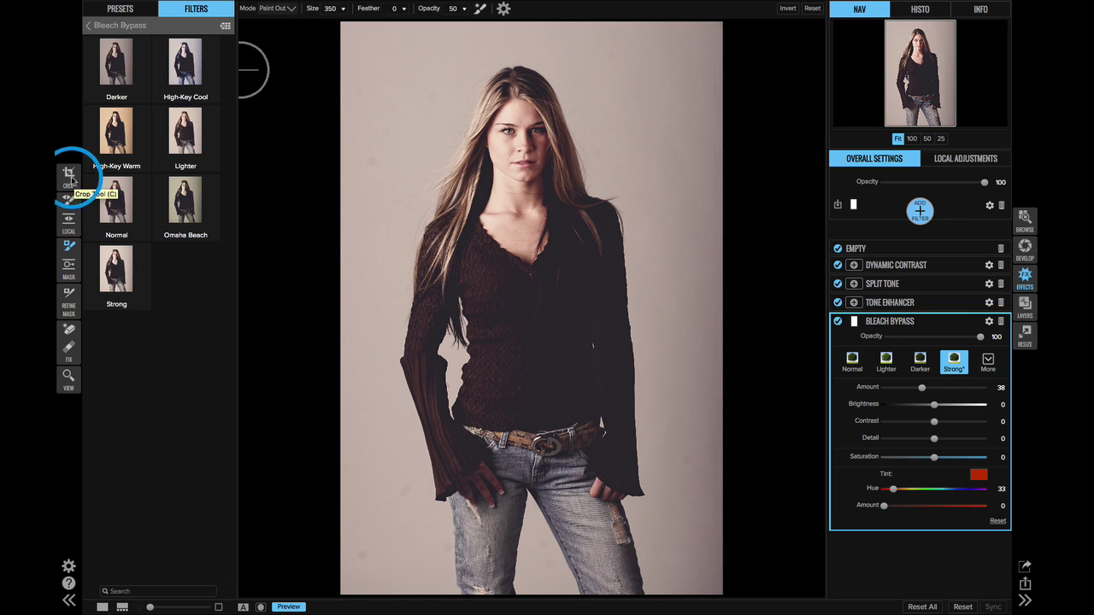
click(66, 250)
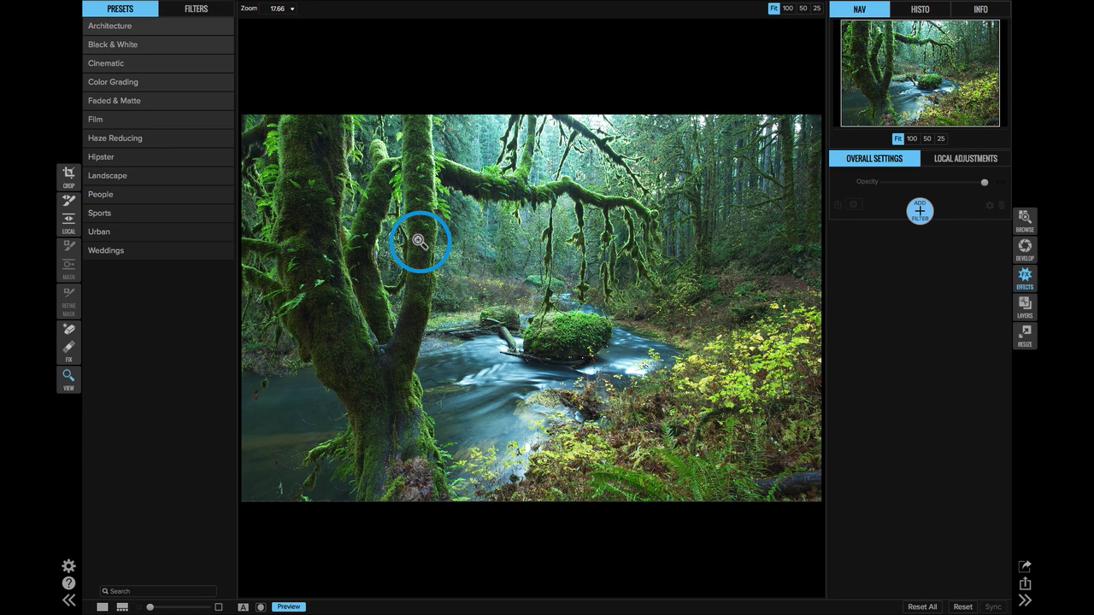
Apply the Minor Glow preset from the Black & White category, browsing it as large previews
click(137, 47)
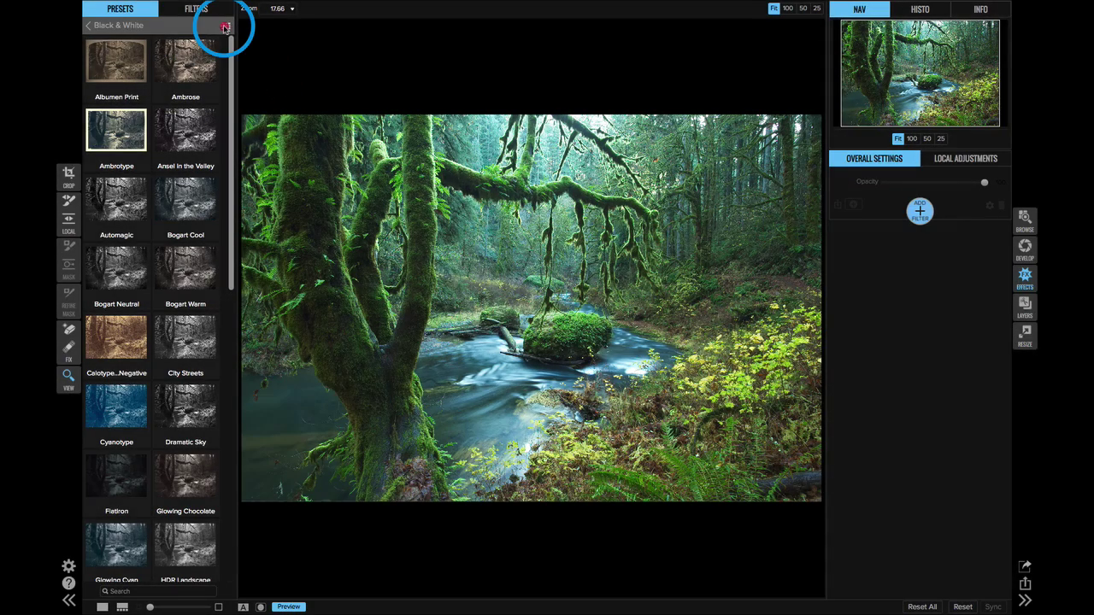
click(225, 27)
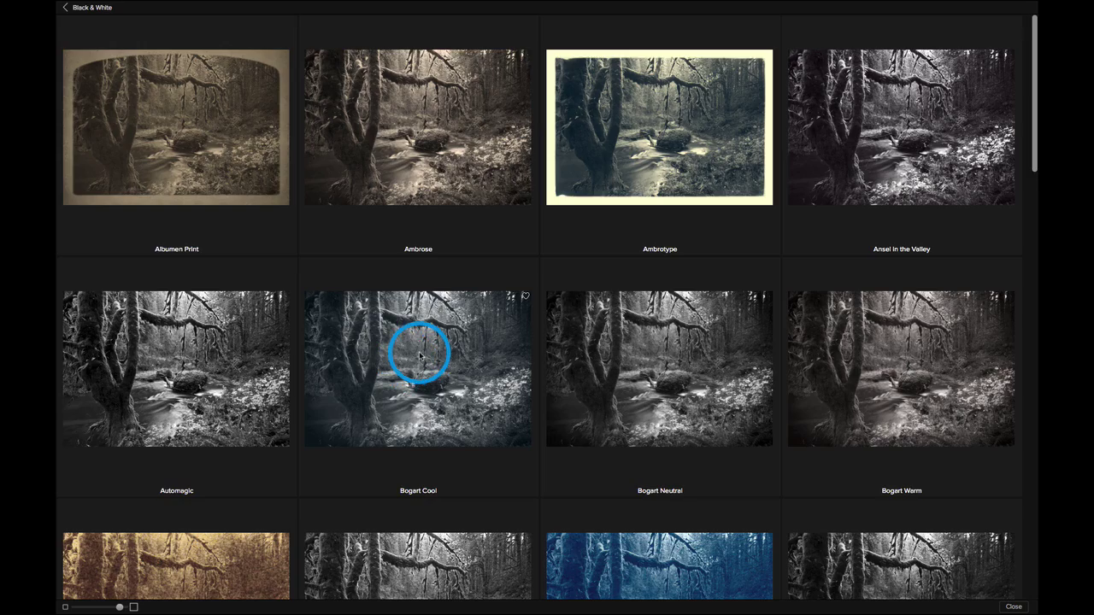
scroll(410, 359, down, 2)
scroll(419, 355, down, 10)
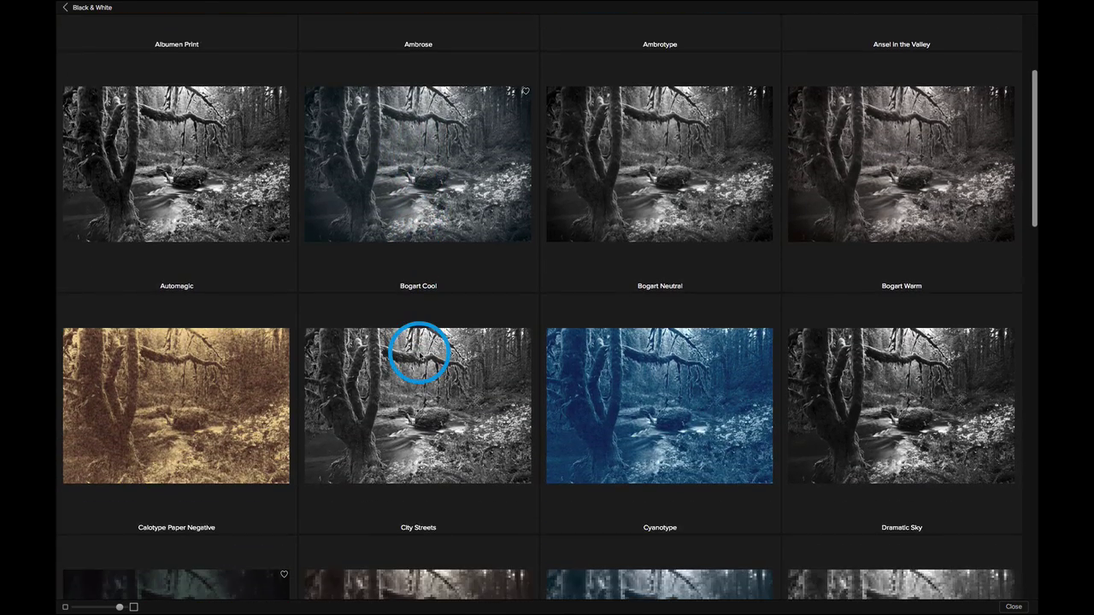
scroll(419, 355, down, 15)
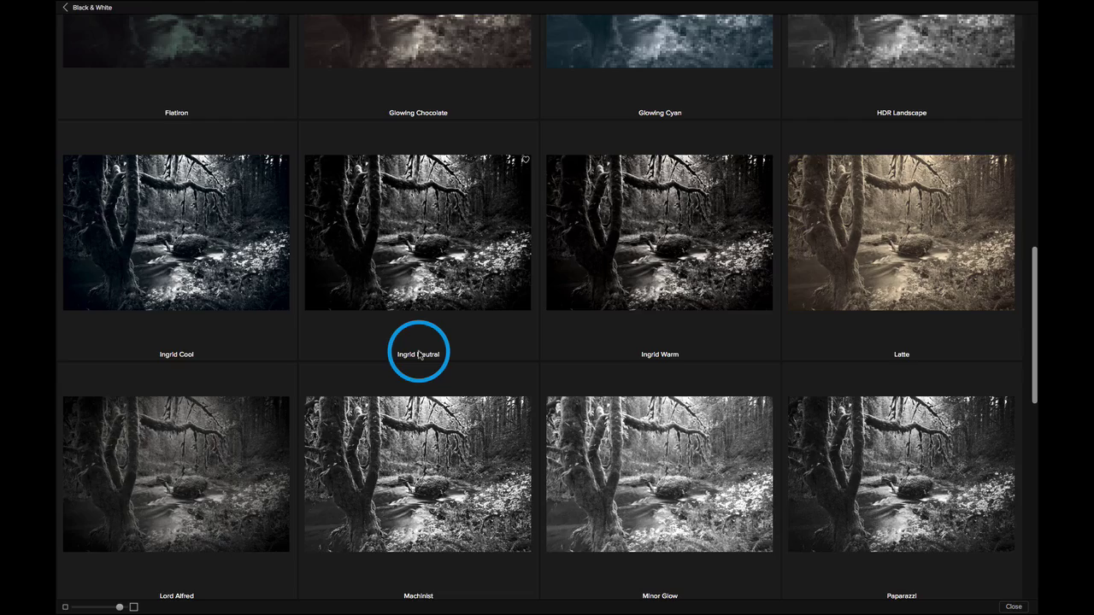
double_click(647, 484)
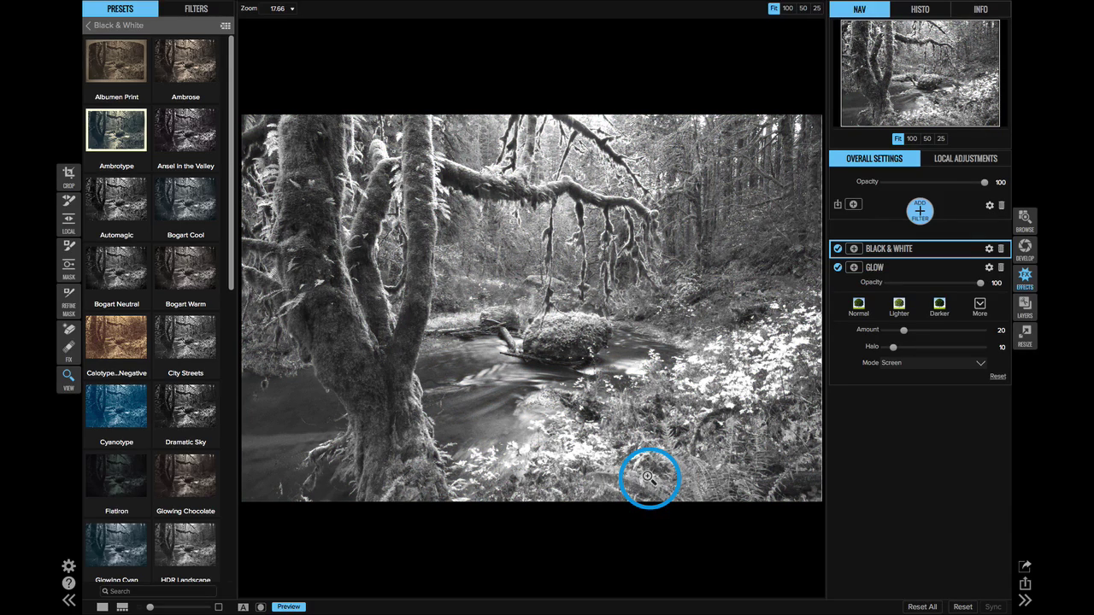
Compare against the colour original and darken the yellow foliage to Yellow −67 in Black & White
click(915, 250)
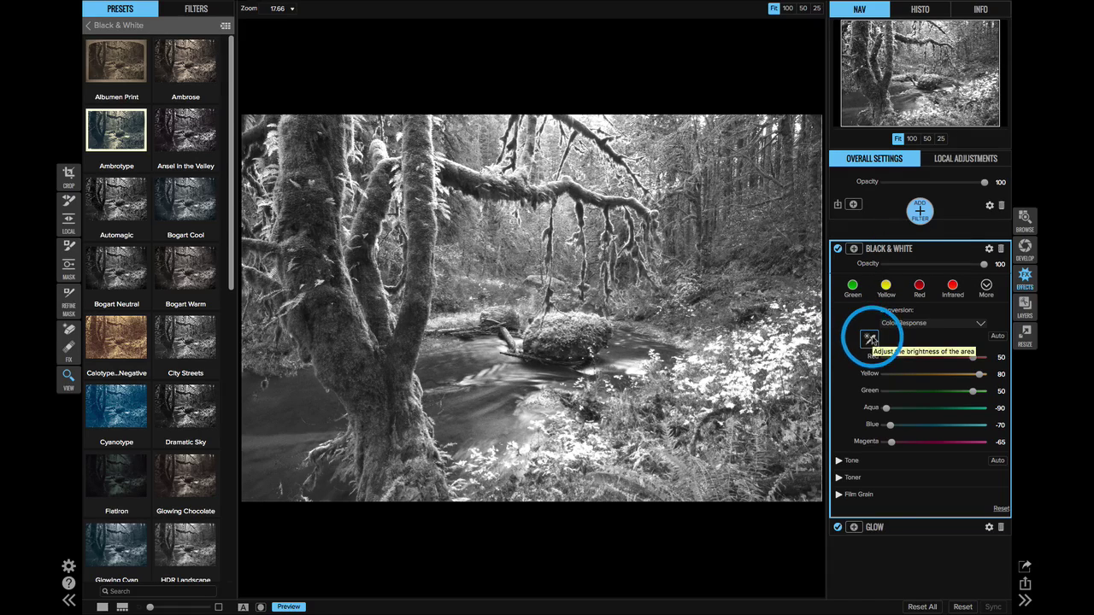
click(874, 340)
click(870, 340)
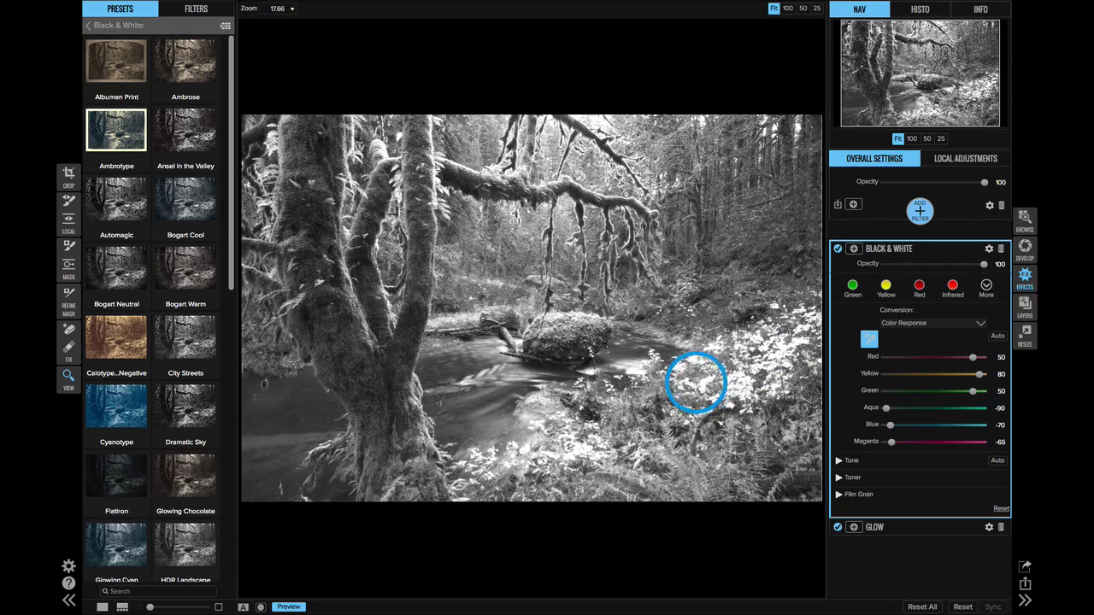
click(295, 607)
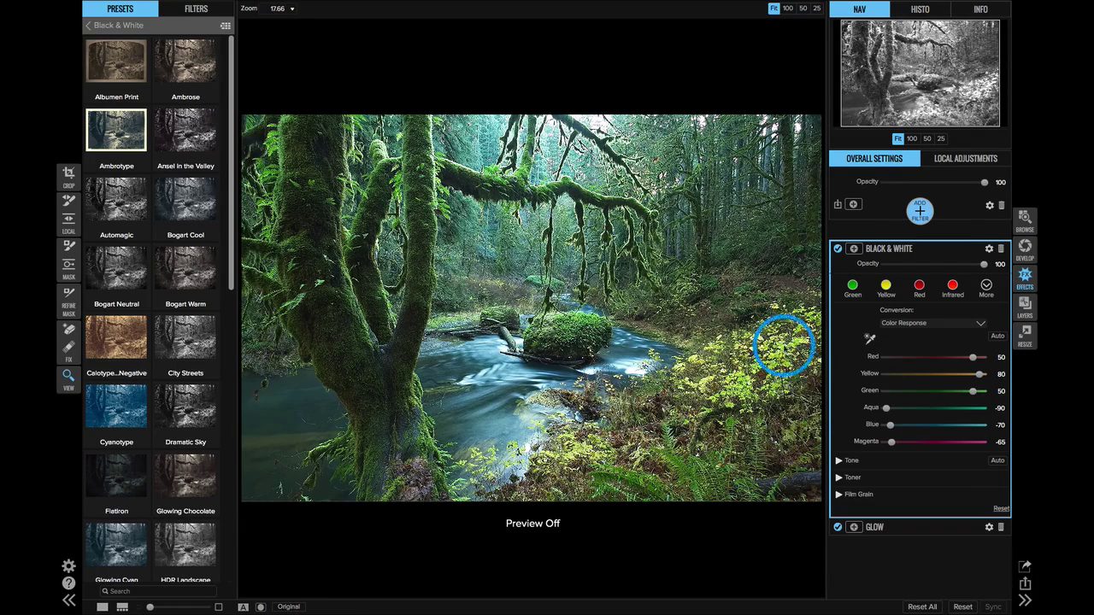
click(289, 607)
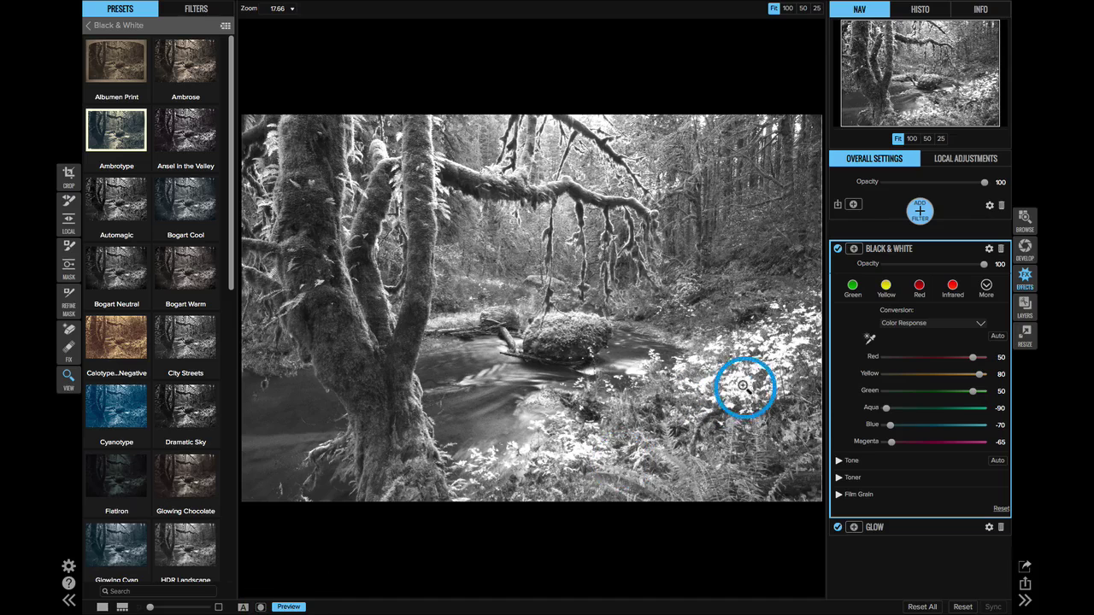
click(868, 339)
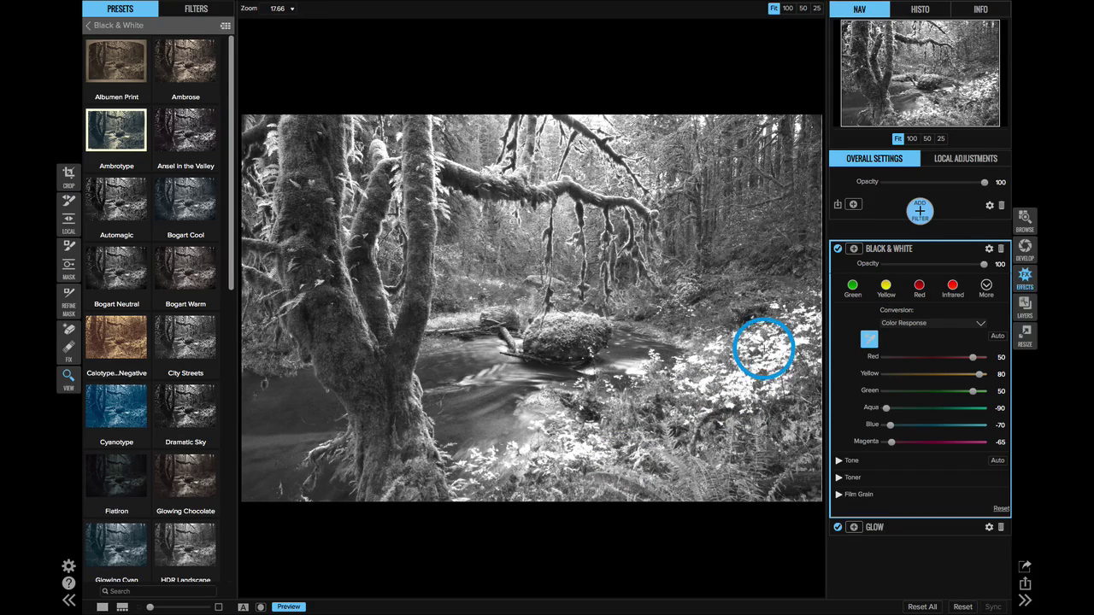
drag(763, 348, 439, 337)
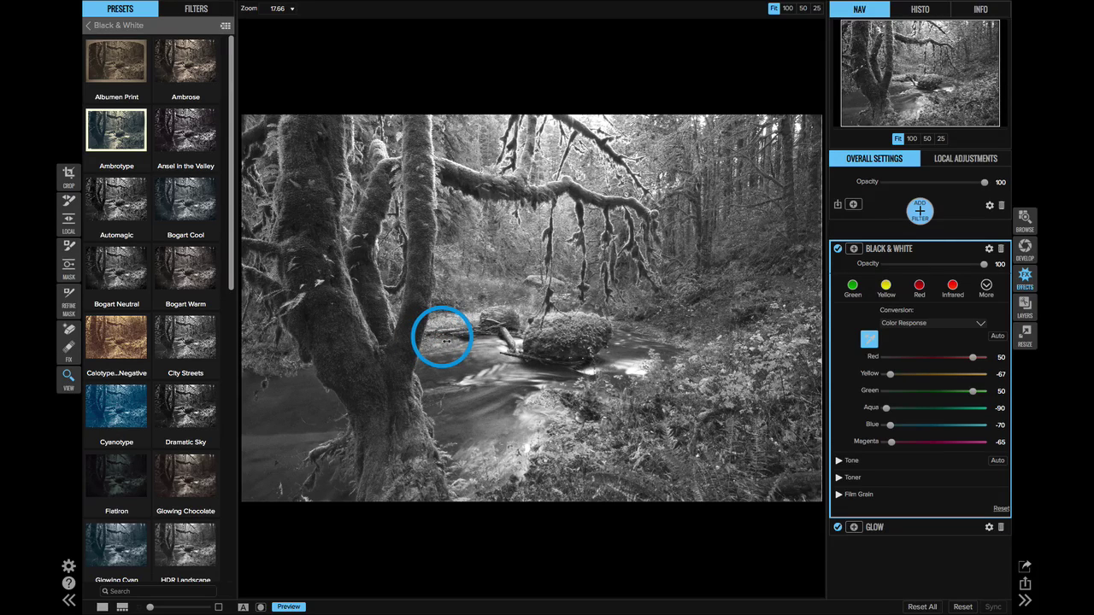
Brighten the mossy overhanging branch to Green 90 and add an empty filter slot
key(Escape)
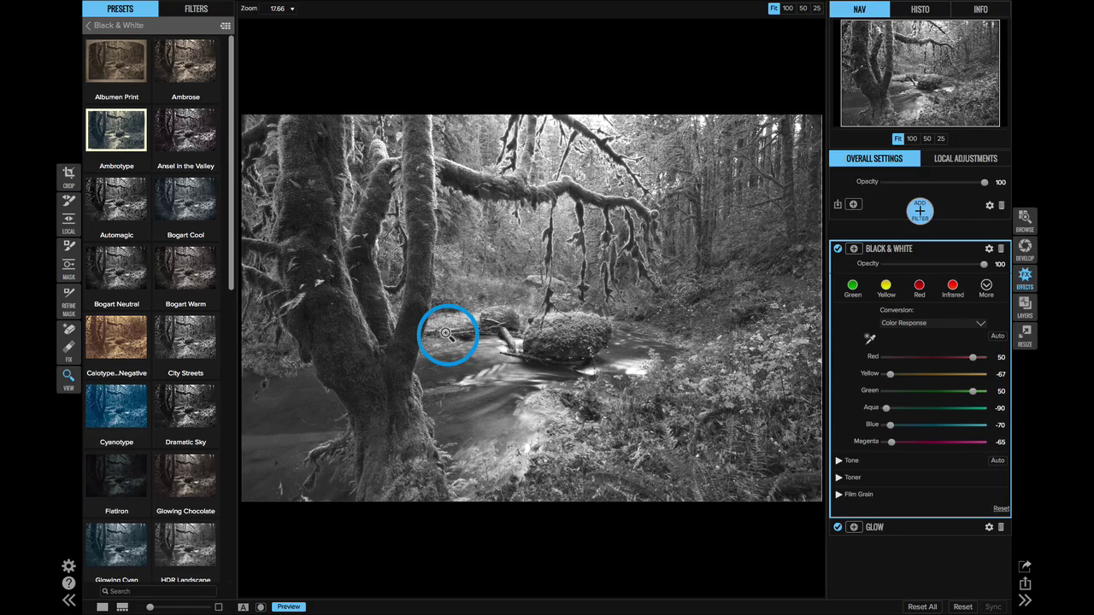
click(869, 340)
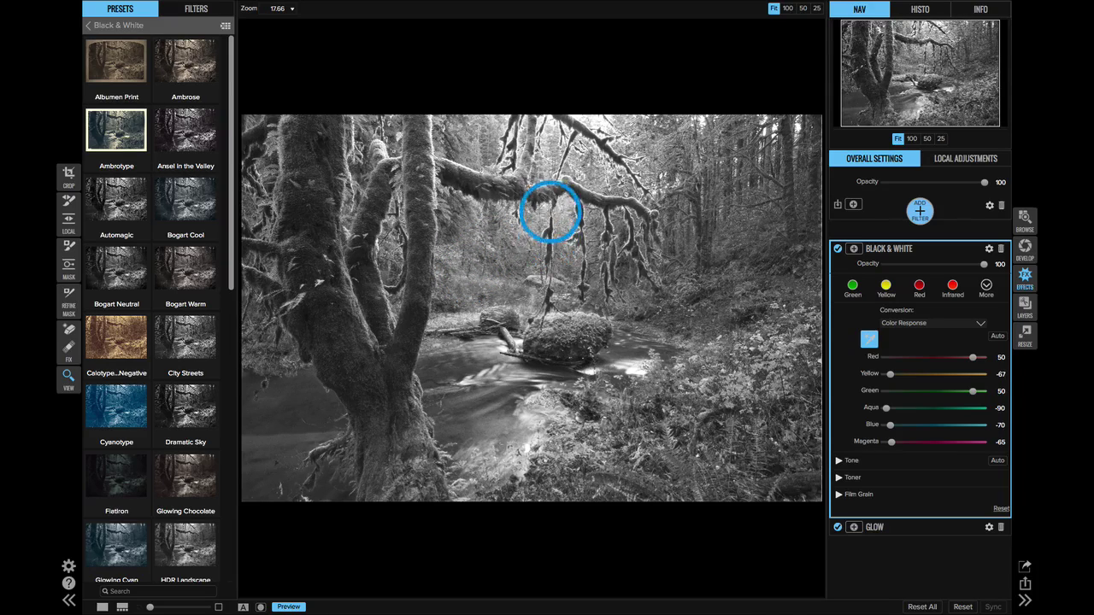
drag(550, 188, 658, 193)
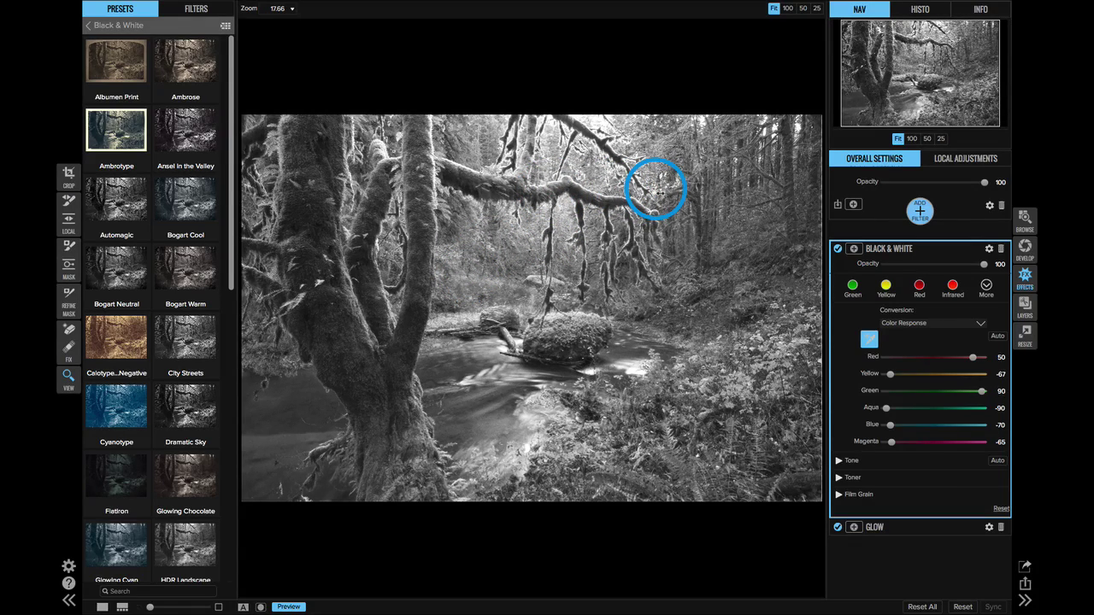
key(Escape)
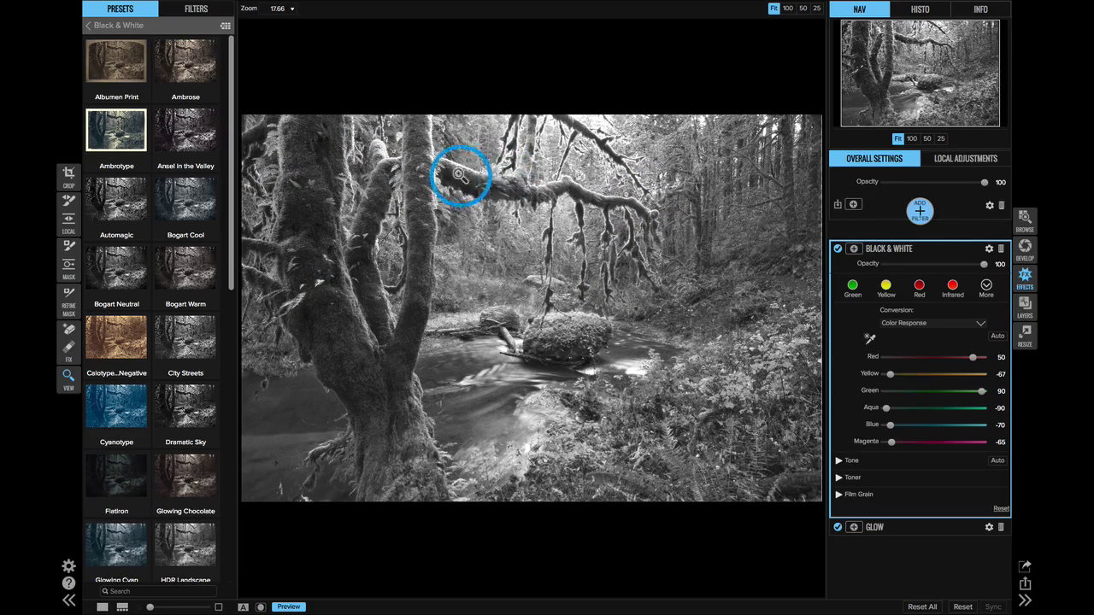
click(919, 210)
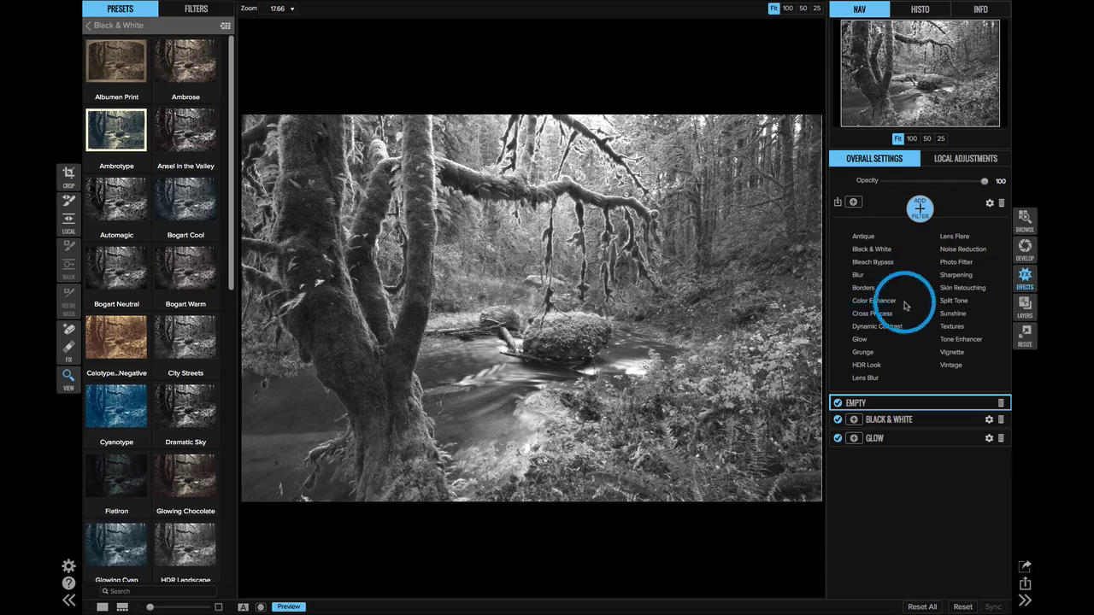
Add Dynamic Contrast and paint it out of the right foliage with a size 1500, feather ~53 brush
click(887, 326)
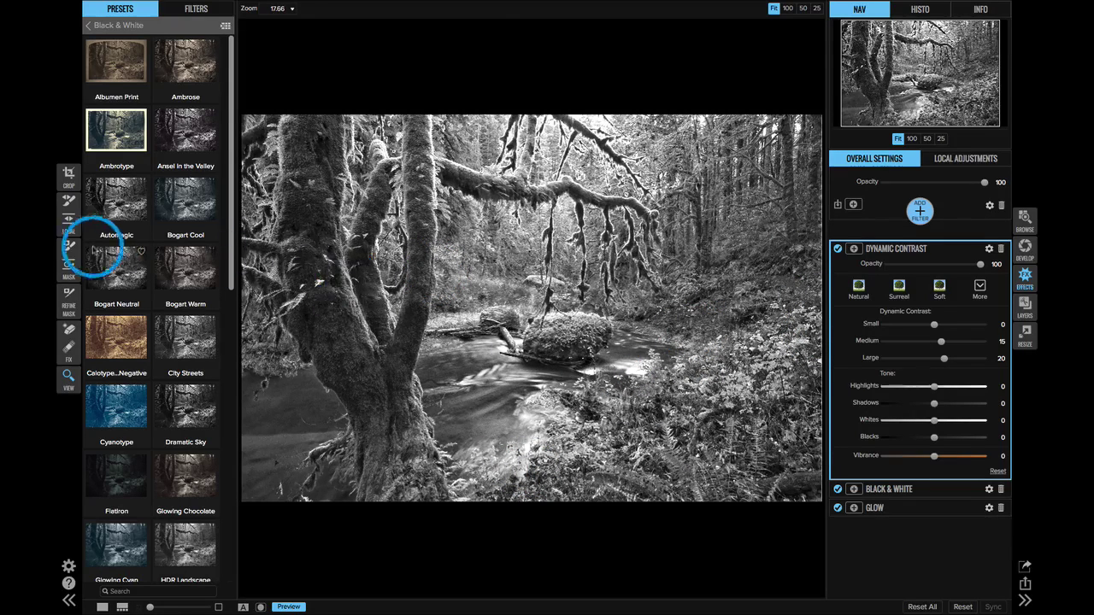
click(69, 246)
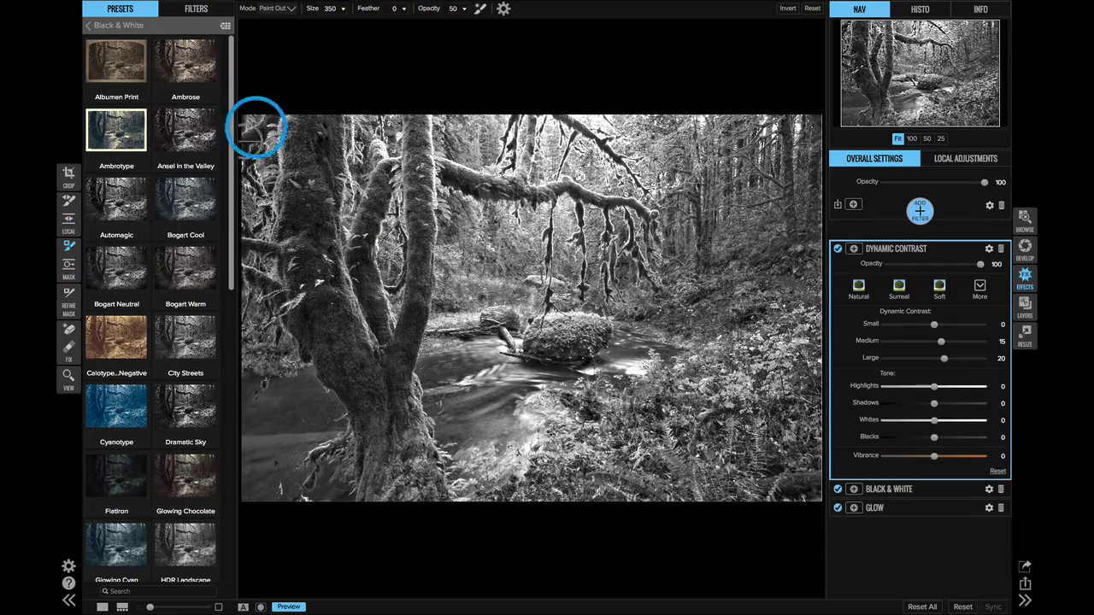
drag(369, 6, 403, 5)
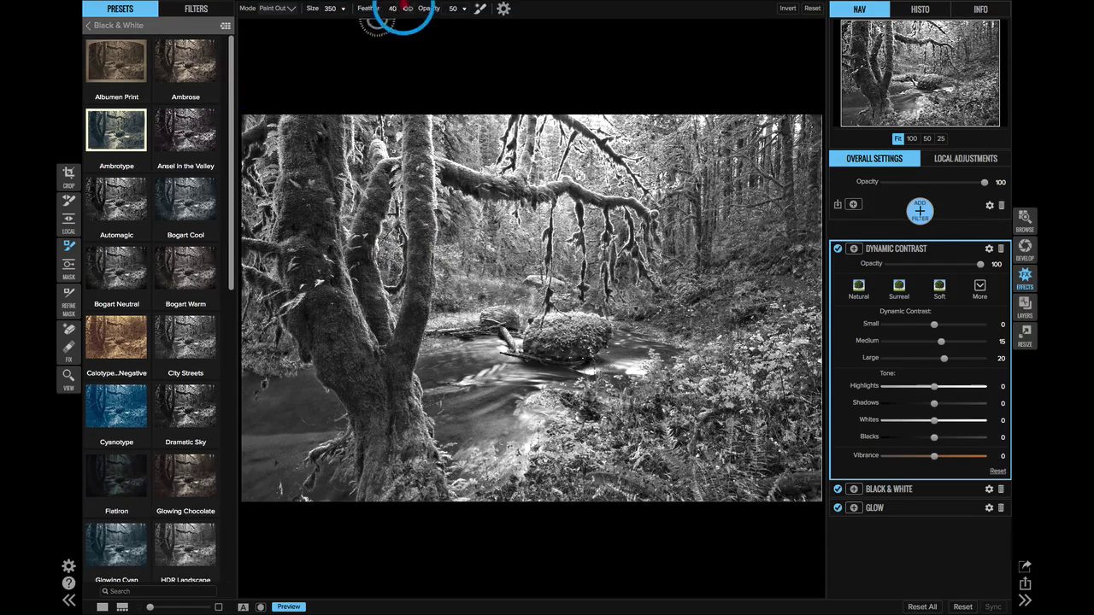
drag(318, 7, 330, 7)
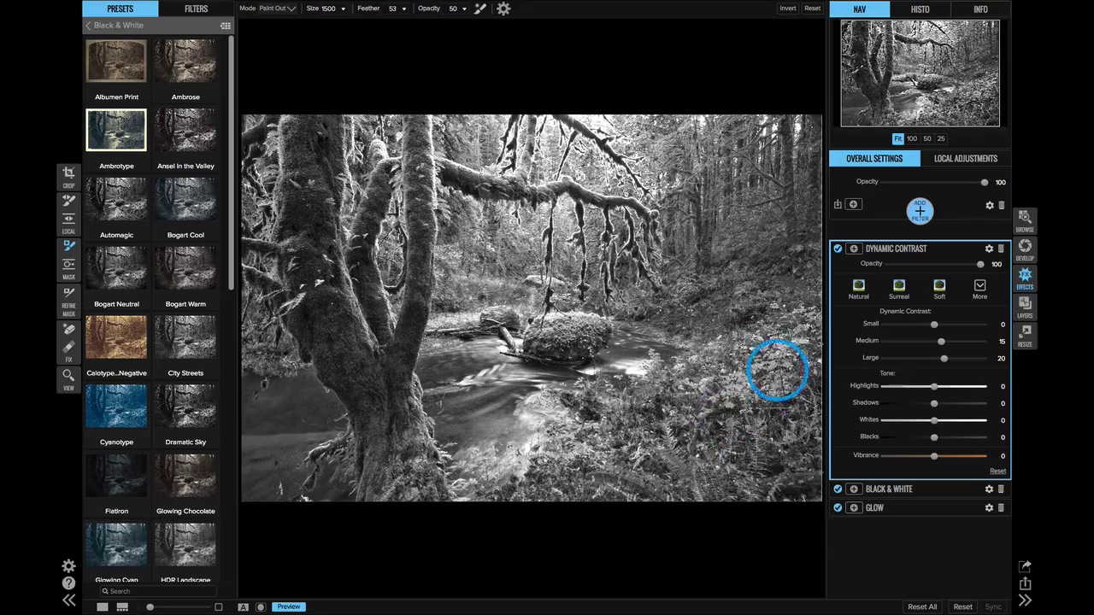
mouse_move(749, 184)
mouse_down()
mouse_move(690, 136)
mouse_move(677, 186)
mouse_move(686, 242)
mouse_move(551, 277)
mouse_move(505, 167)
mouse_move(304, 156)
mouse_move(289, 222)
mouse_move(341, 192)
mouse_move(483, 160)
mouse_move(801, 189)
mouse_move(772, 182)
mouse_move(746, 297)
mouse_move(700, 380)
mouse_move(605, 429)
mouse_move(575, 482)
mouse_move(698, 449)
mouse_move(747, 409)
mouse_move(772, 255)
mouse_move(766, 188)
mouse_move(744, 433)
mouse_move(689, 468)
mouse_move(769, 405)
mouse_move(763, 223)
mouse_move(685, 468)
mouse_move(647, 488)
mouse_up()
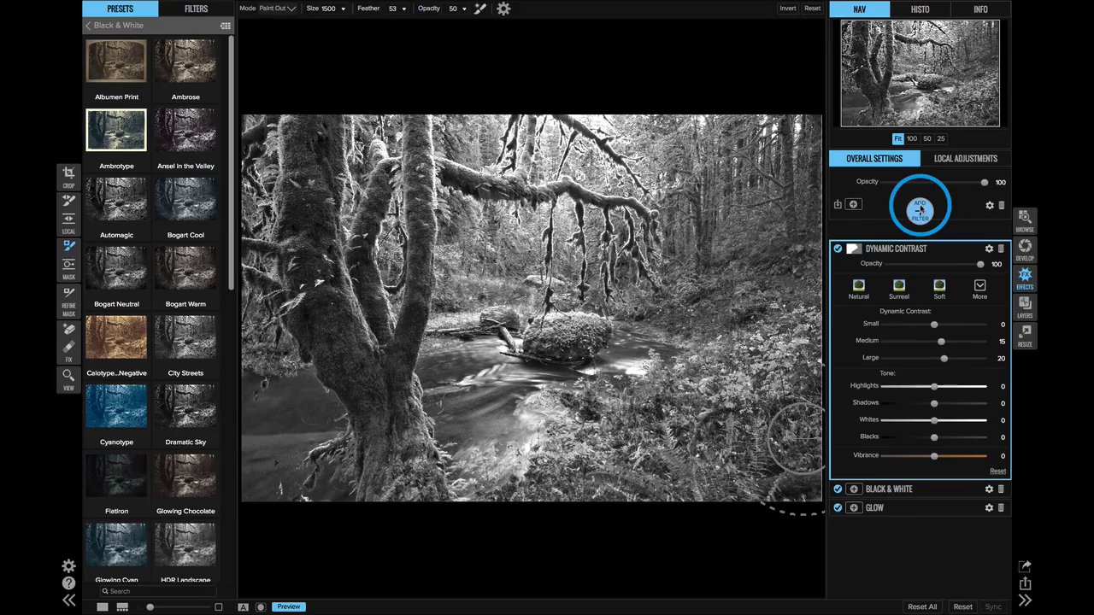
Add a Subtle Vignette filter above Dynamic Contrast, then toggle Preview to compare with the original
click(920, 209)
click(851, 289)
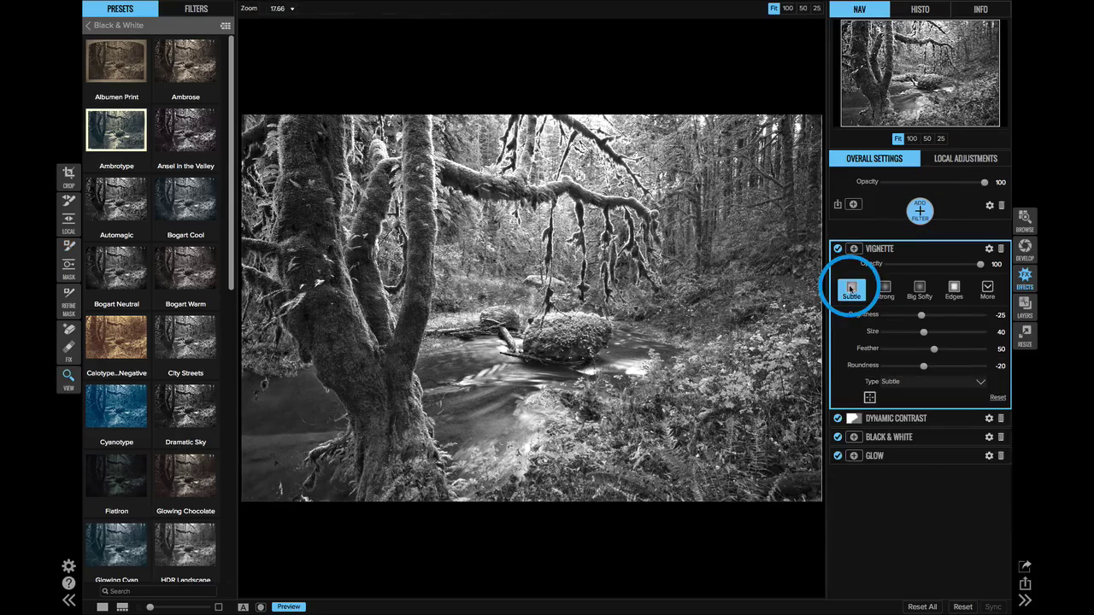
click(288, 607)
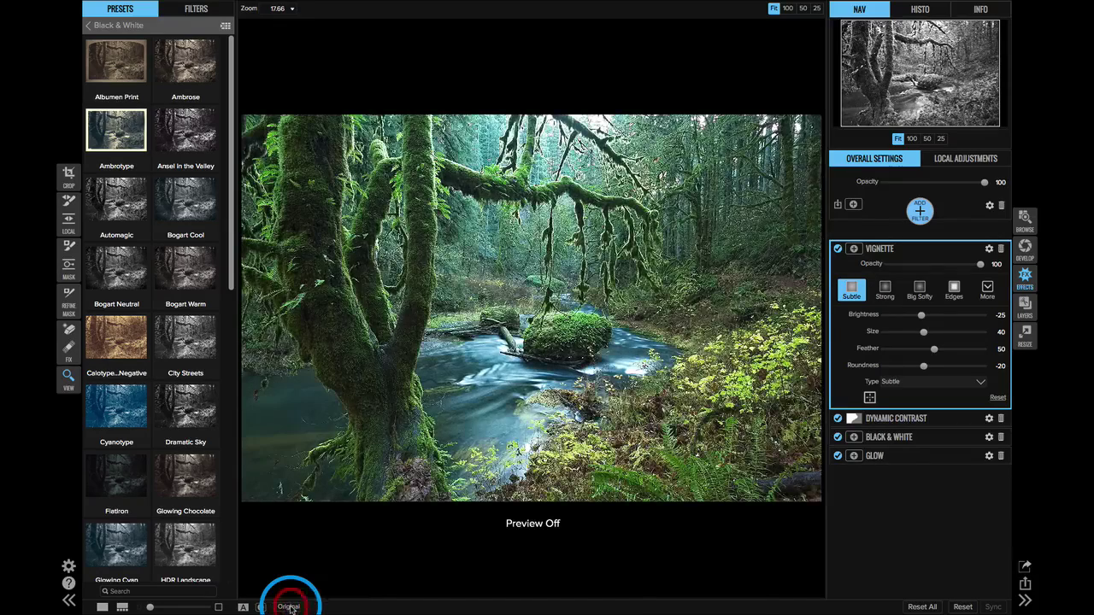
click(289, 607)
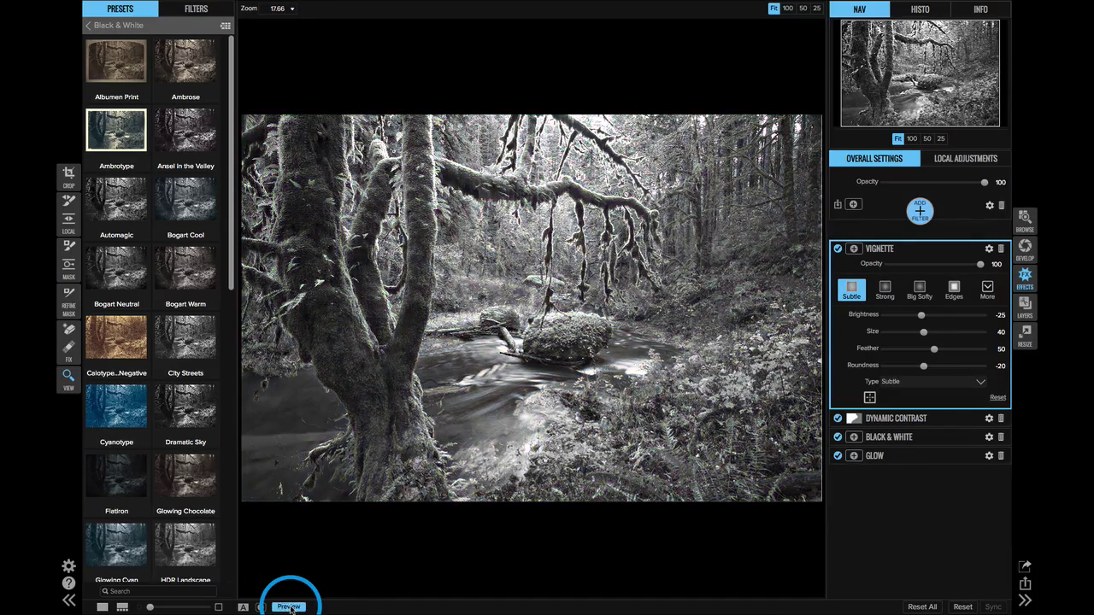